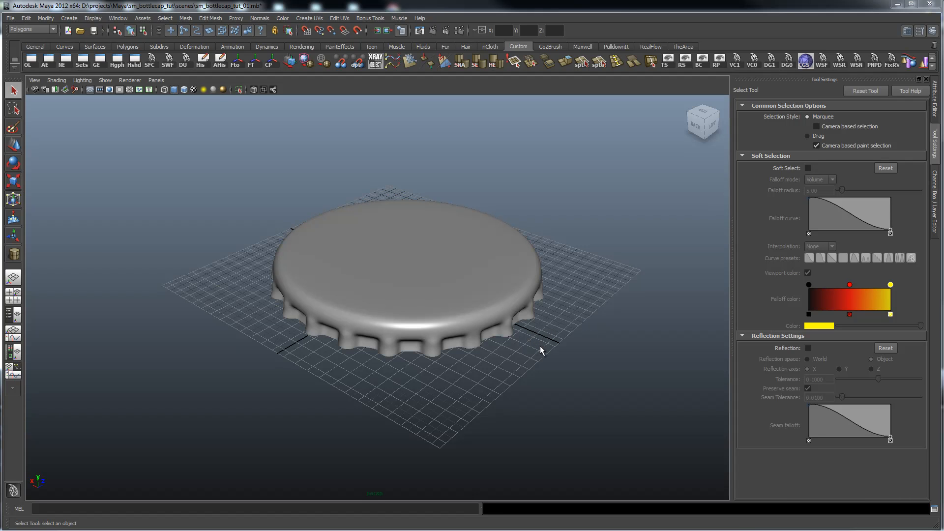
Examine the finished bottle cap and its wireframe from several angles
alt+drag(545, 367, 559, 352)
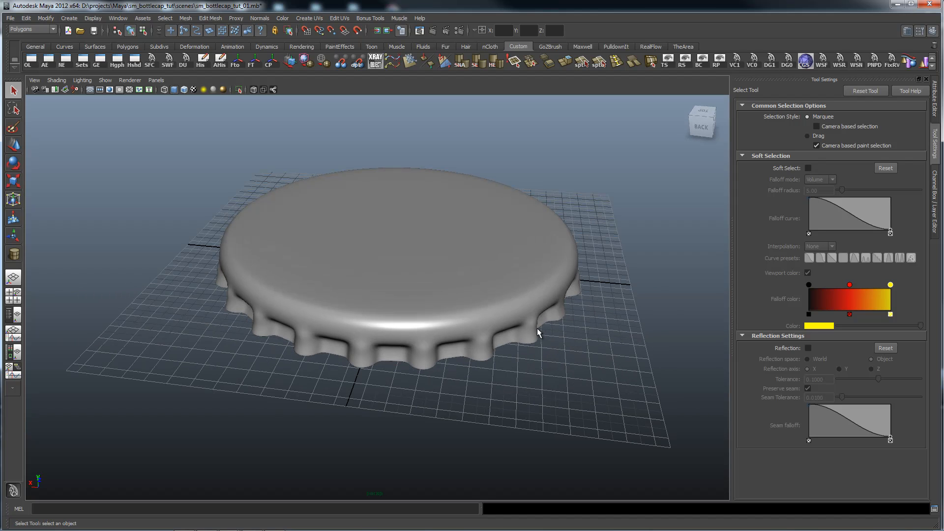
alt+drag(516, 227, 512, 228)
click(506, 261)
alt+drag(506, 261, 484, 260)
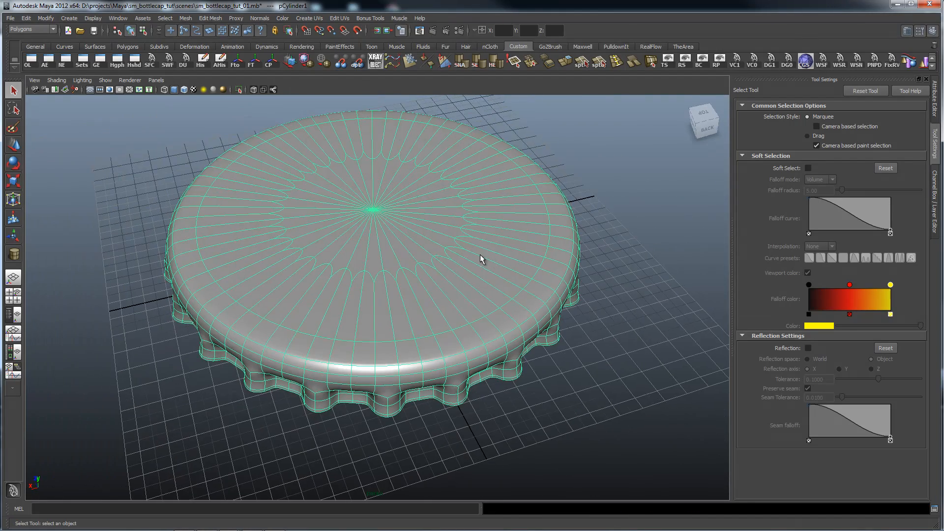
alt+drag(563, 272, 558, 270)
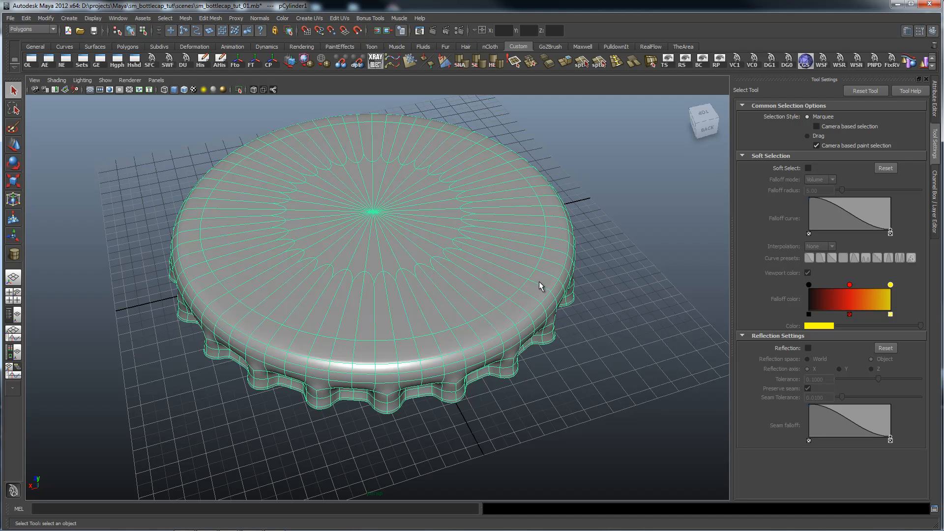
alt+drag(566, 271, 514, 281)
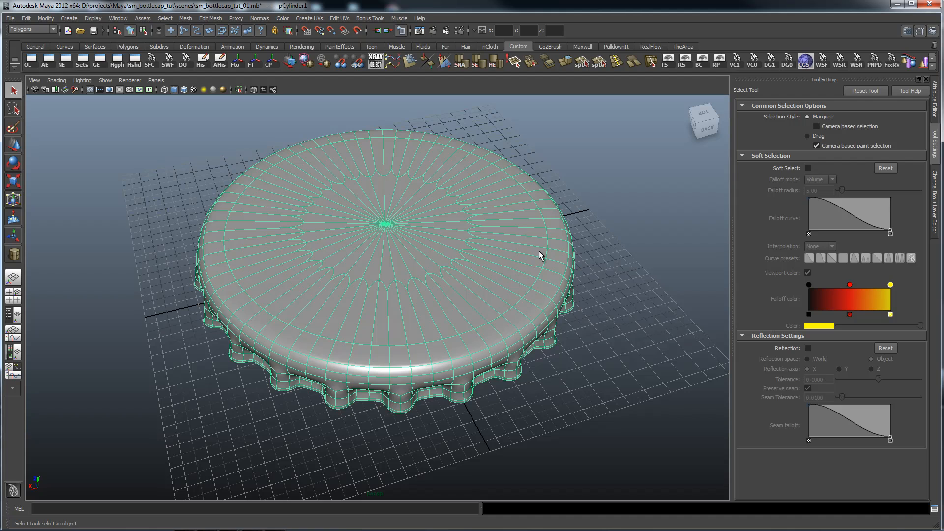
alt+drag(609, 220, 505, 228)
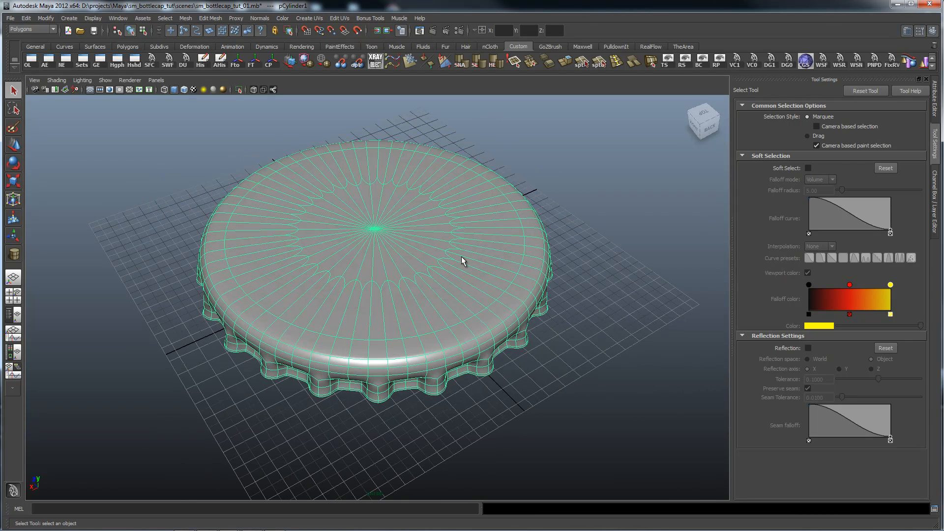
alt+drag(559, 247, 550, 246)
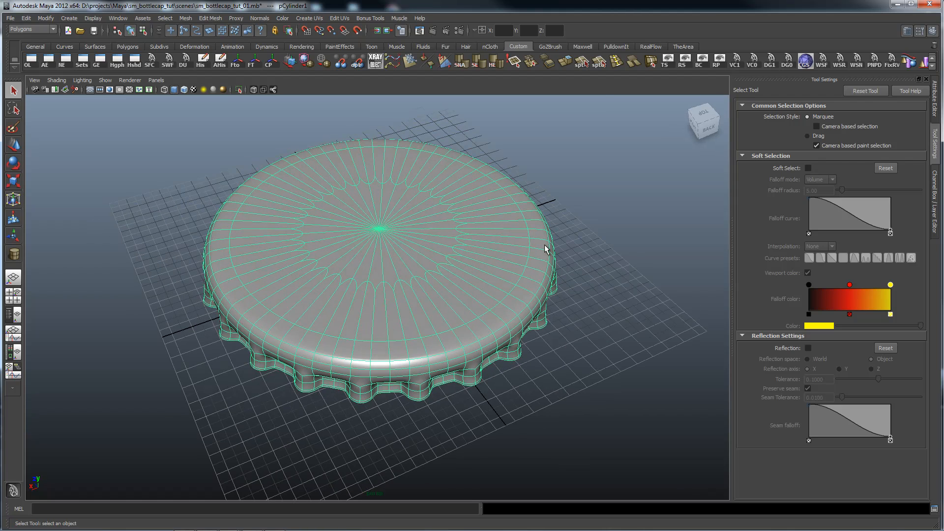
alt+drag(482, 248, 433, 253)
click(615, 221)
alt+right_drag(432, 254, 317, 234)
alt+drag(316, 235, 440, 236)
mouse_move(440, 236)
alt+right_down()
mouse_move(240, 243)
mouse_move(436, 225)
alt+right_up()
alt+drag(436, 225, 427, 249)
Delete the existing bottle cap and draw a polygon cylinder at the grid center, about 7.67 in radius and 1.22 high
click(428, 248)
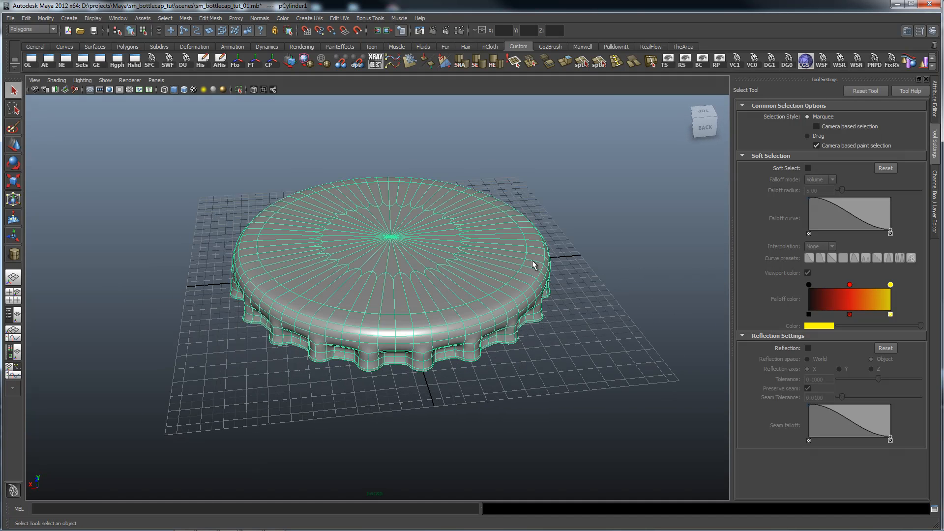
key(Delete)
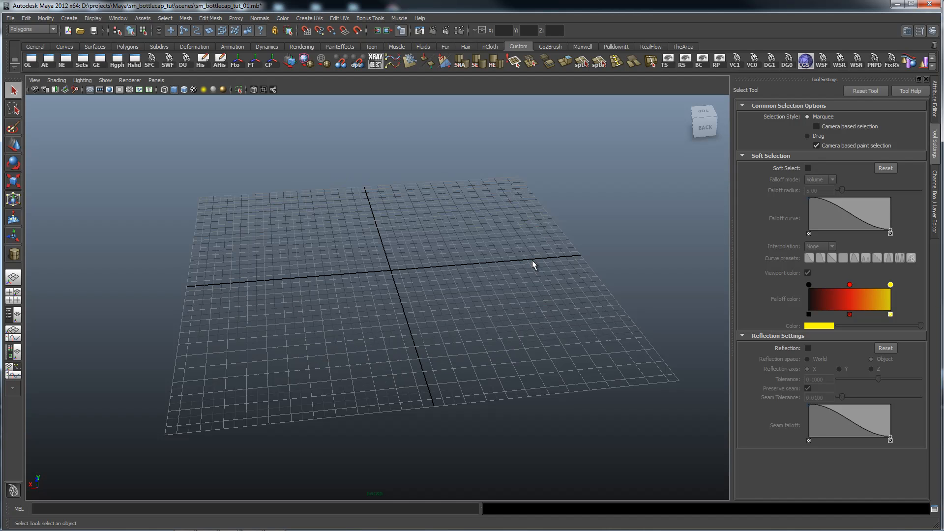
key(space)
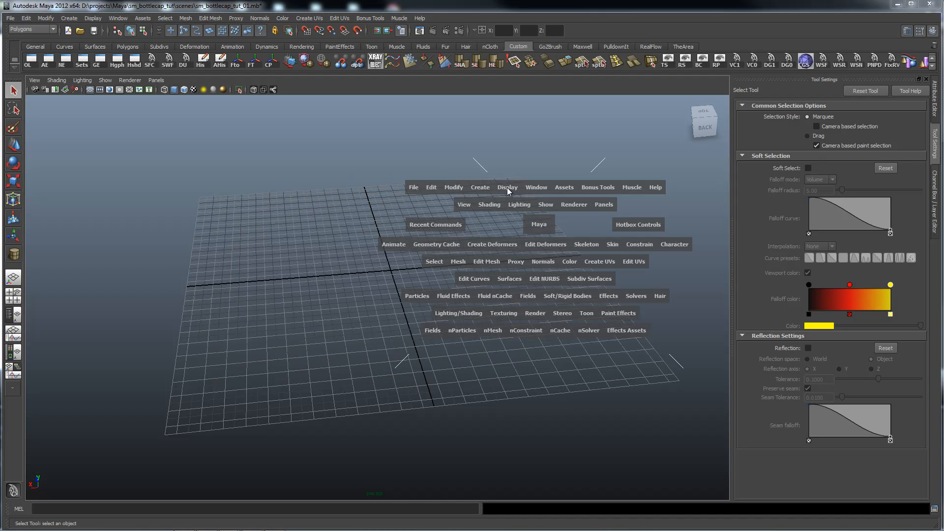
click(479, 188)
mouse_move(504, 217)
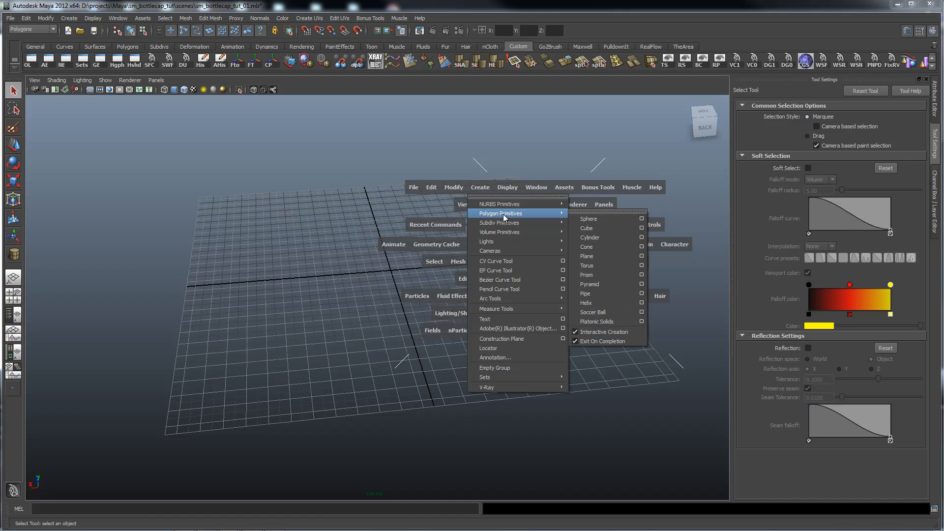
click(604, 237)
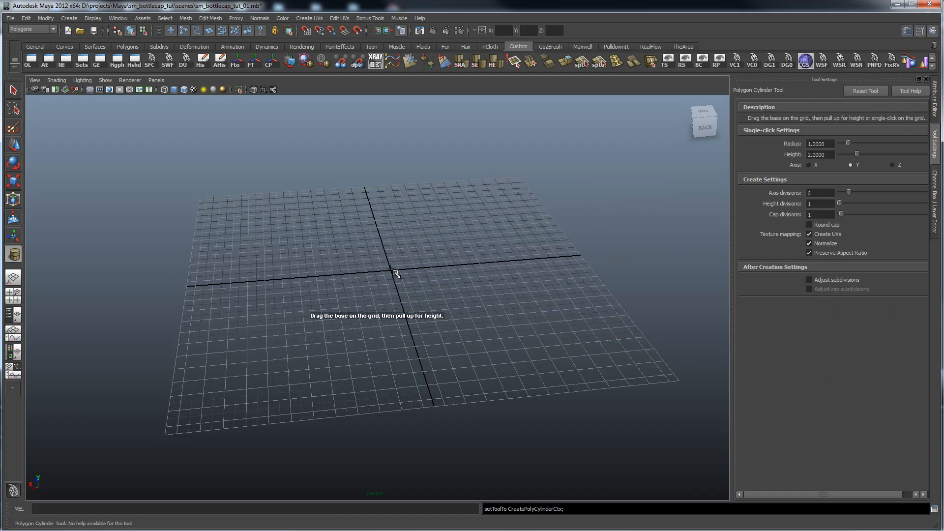
drag(393, 273, 444, 310)
drag(426, 267, 420, 248)
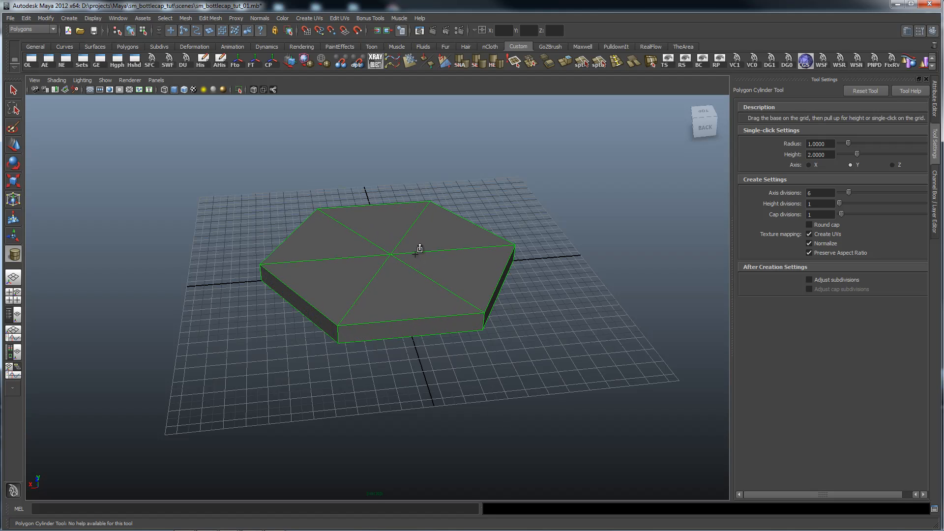
key(q)
Set the cylinder's axis subdivisions to 66 and its cap subdivisions to 0
alt+drag(560, 235, 632, 205)
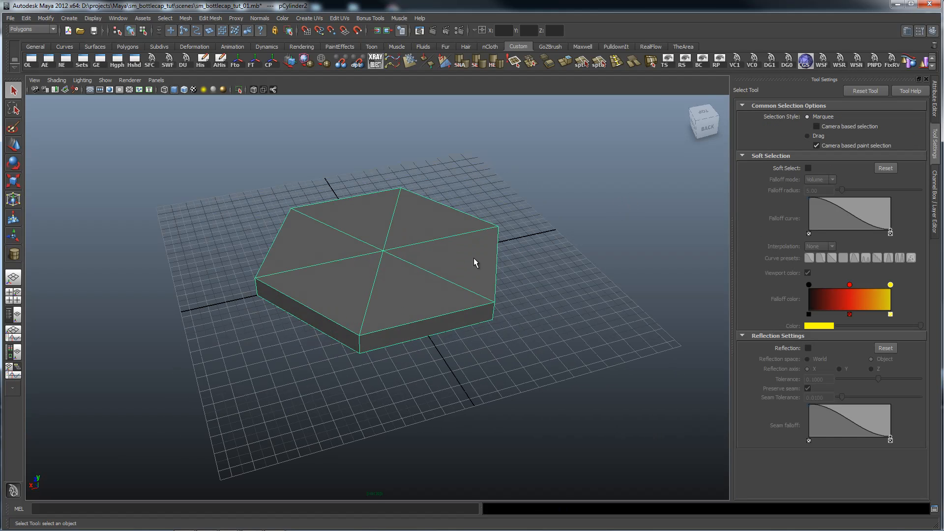
click(934, 227)
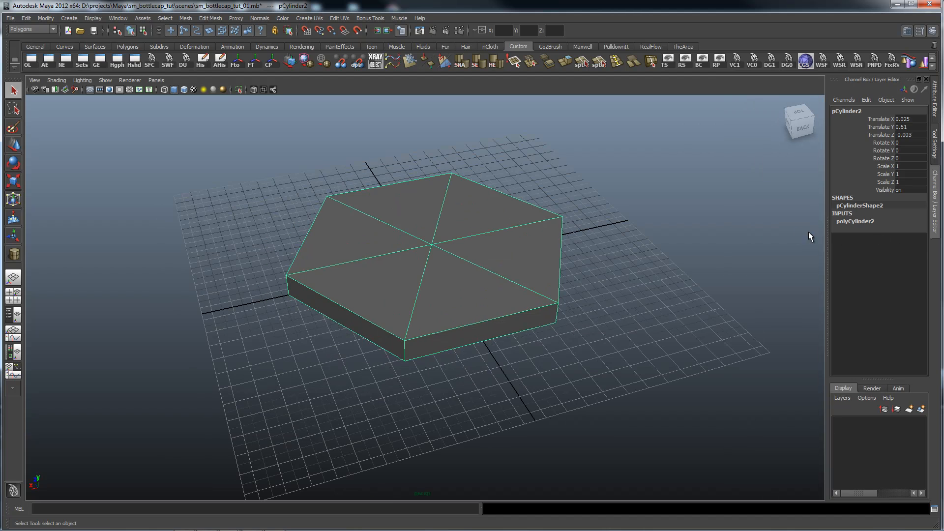
click(860, 221)
click(910, 244)
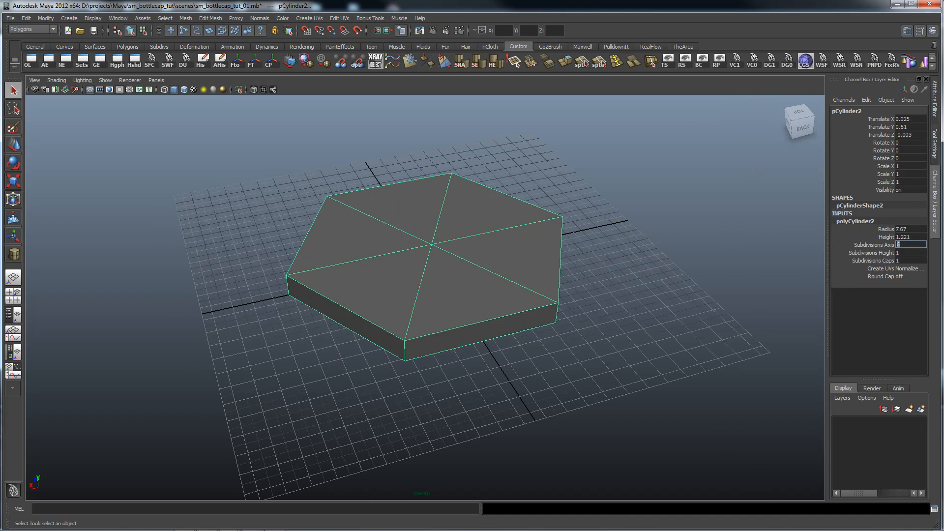
key(Return)
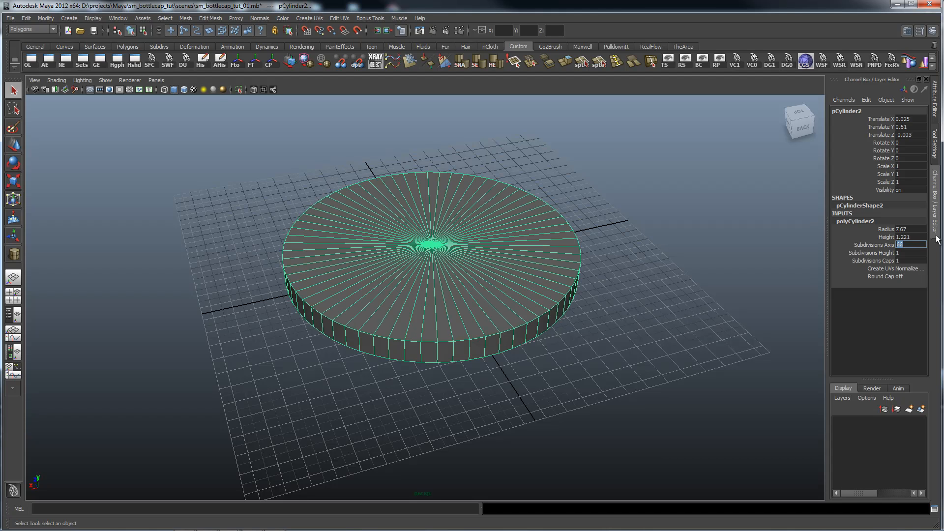
click(906, 260)
key(Return)
Center the cylinder on the origin by setting its X, Y and Z translation to 0
alt+drag(435, 352, 473, 270)
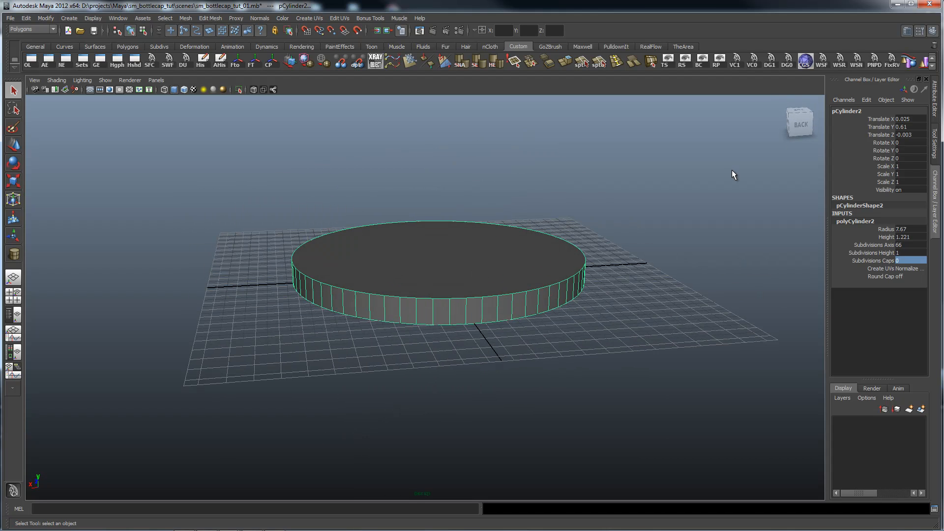
drag(917, 119, 921, 135)
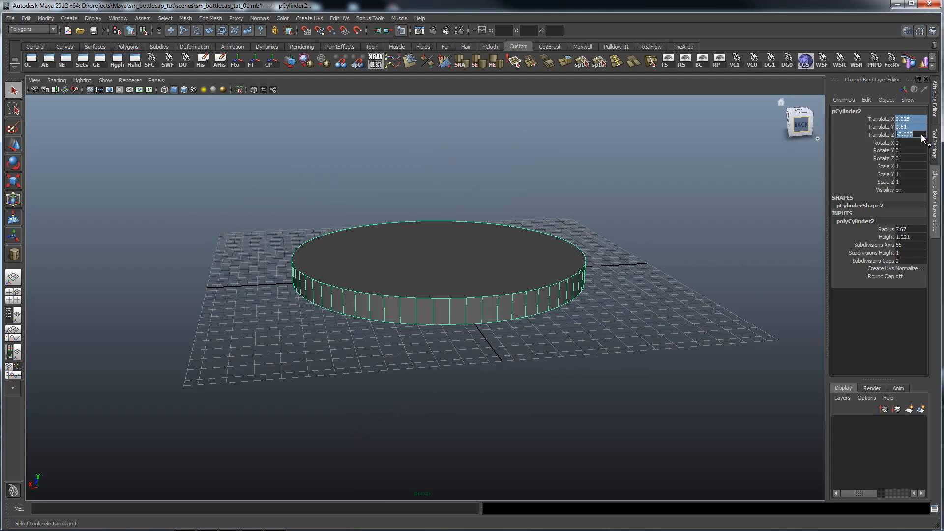
text(0)
key(Return)
Move the cylinder up along the Y axis so its base sits just above the grid
mouse_move(648, 193)
alt+mouse_down()
mouse_move(644, 179)
mouse_move(648, 199)
alt+mouse_up()
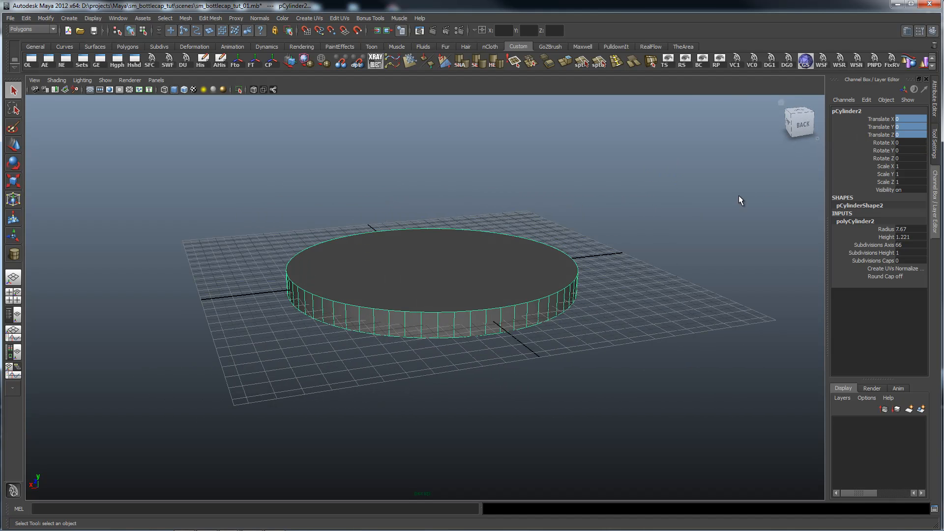
alt+drag(480, 199, 470, 212)
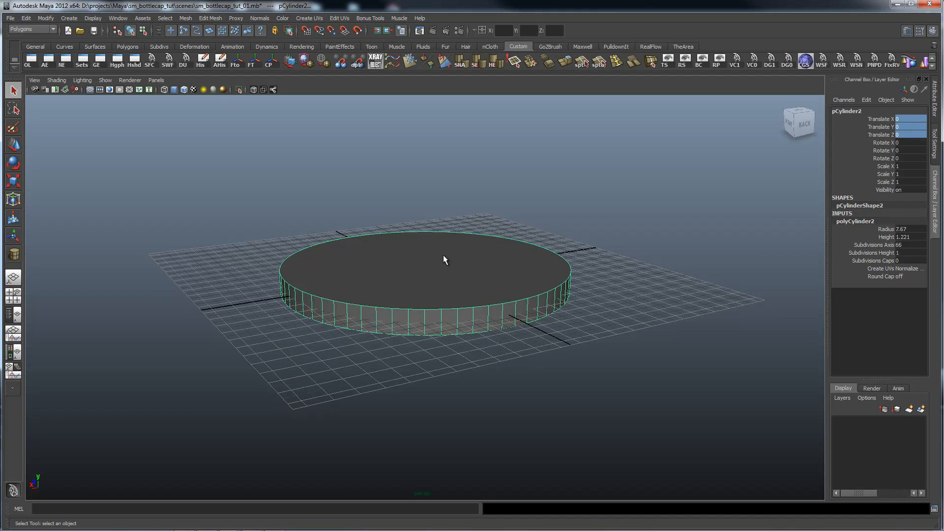
key(w)
drag(424, 241, 427, 228)
Delete the bottom cap face of the cylinder
alt+drag(491, 208, 489, 246)
right_drag(481, 277, 486, 295)
click(484, 289)
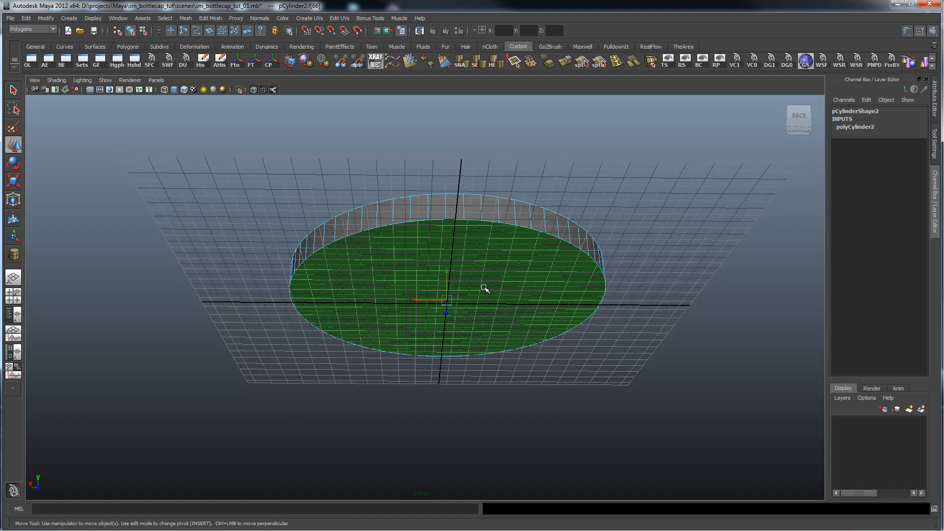
key(Delete)
Select the side faces in adjacent pairs all around the cylinder, leaving one face unselected between pairs
alt+drag(487, 191, 476, 220)
alt+right_drag(477, 220, 540, 274)
alt+drag(540, 274, 682, 240)
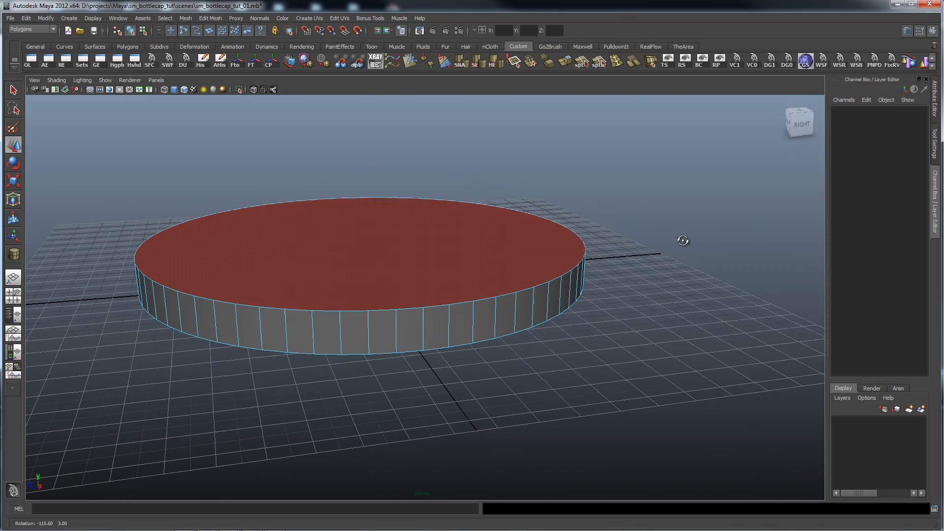
alt+drag(539, 284, 537, 307)
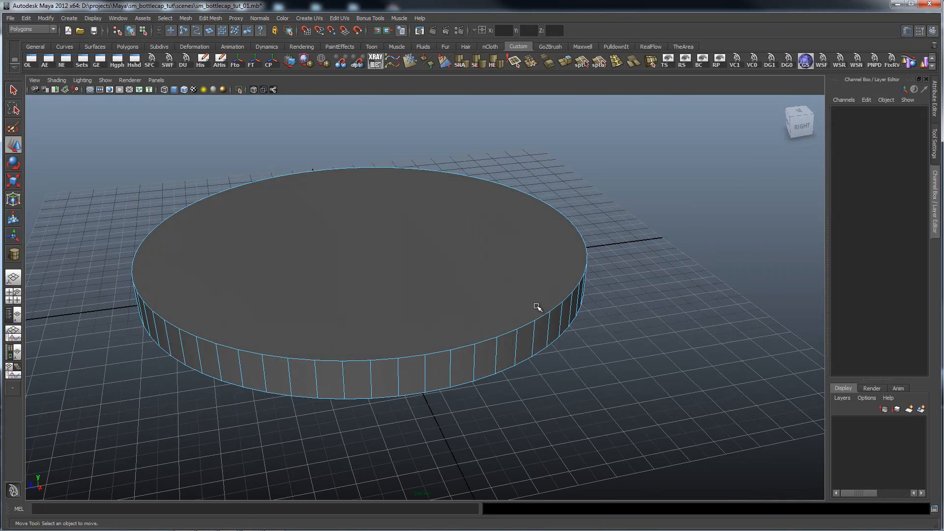
click(411, 377)
shift+click(436, 375)
shift+click(492, 358)
shift+click(508, 356)
alt+drag(625, 354, 567, 298)
shift+drag(391, 396, 425, 425)
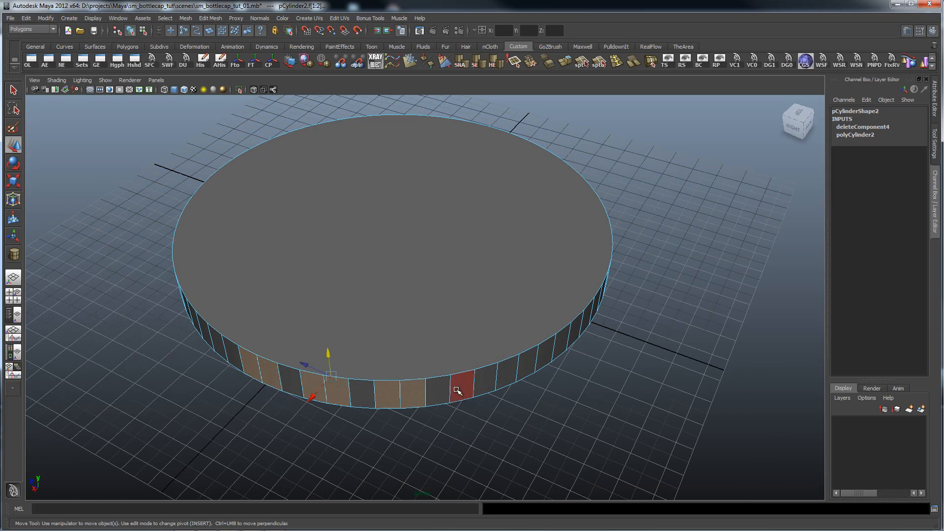
alt+drag(492, 413, 397, 410)
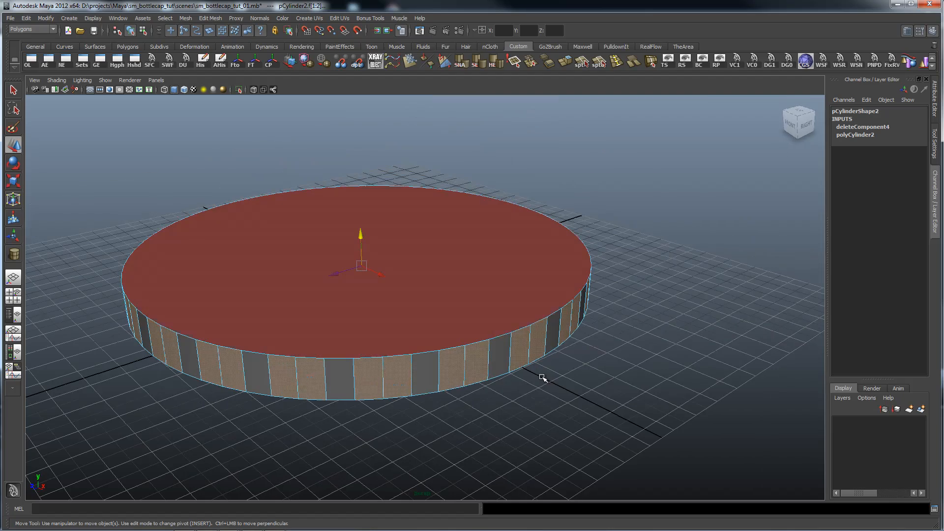
alt+drag(418, 229, 579, 293)
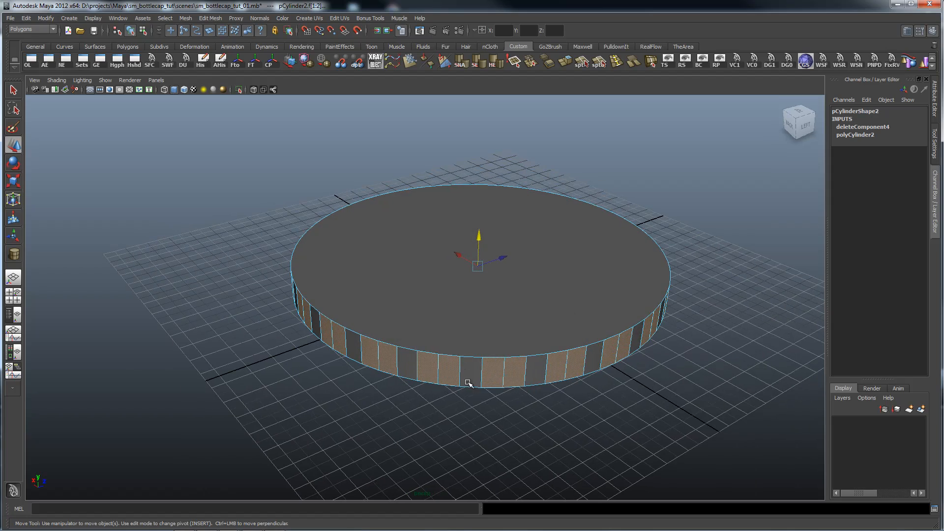
mouse_move(575, 274)
alt+mouse_down()
mouse_move(502, 264)
mouse_move(571, 270)
alt+mouse_up()
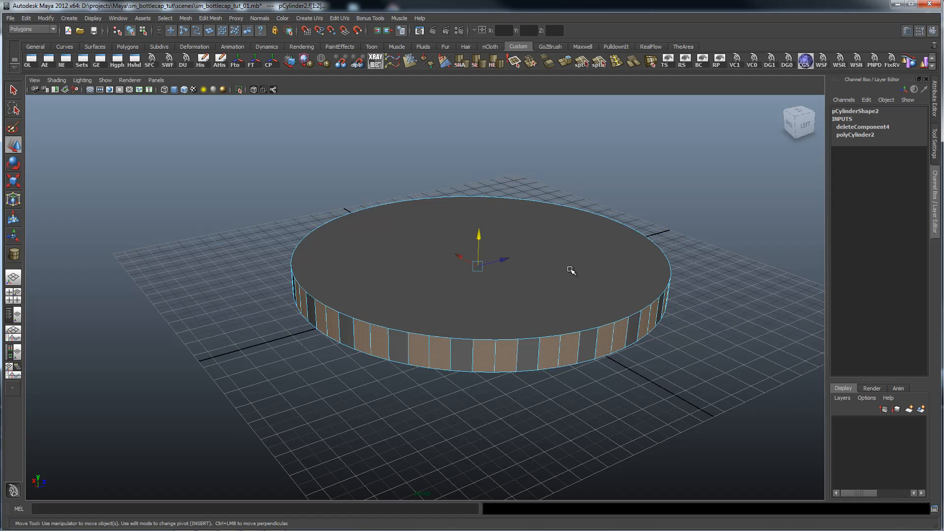
alt+drag(540, 234, 550, 221)
alt+drag(579, 265, 568, 293)
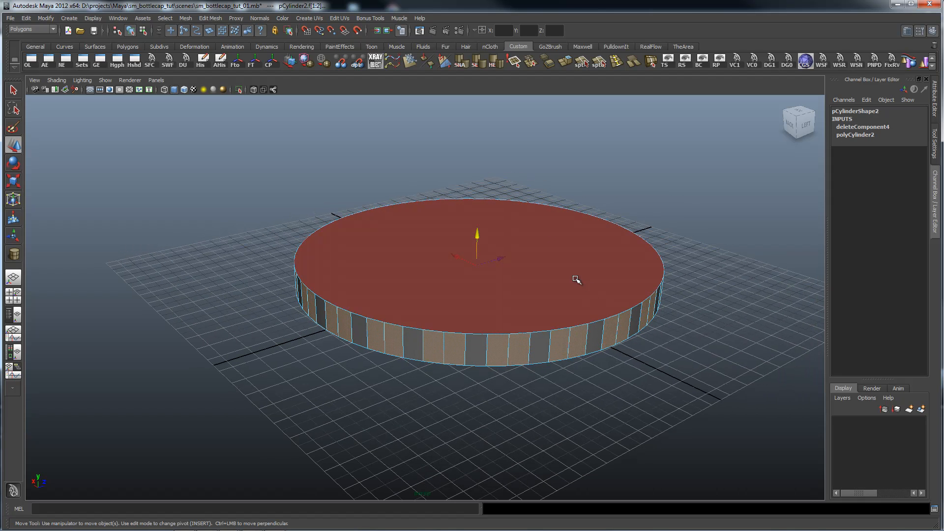
Extrude the selected face pairs inward with a local Z translation of about -0.406
shift+right_click(562, 264)
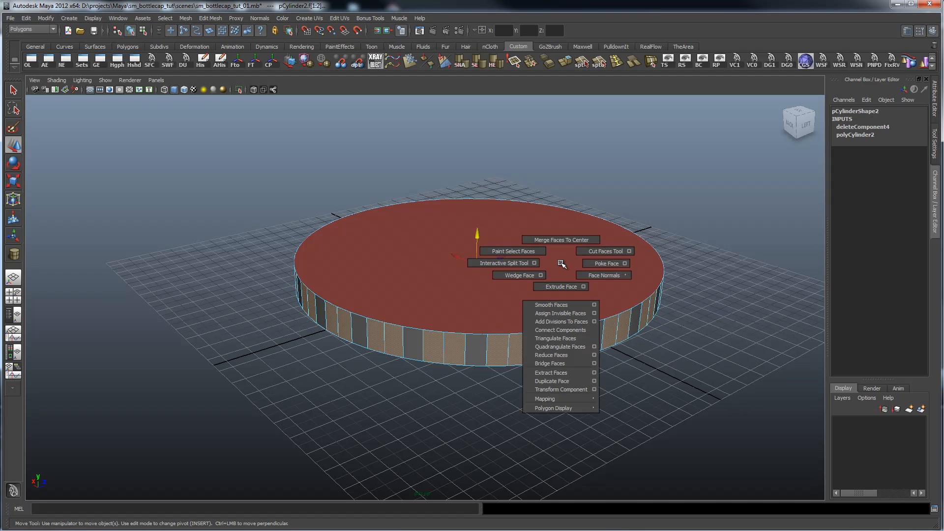
shift+right_drag(561, 263, 562, 285)
alt+drag(498, 217, 716, 212)
alt+right_drag(351, 286, 485, 288)
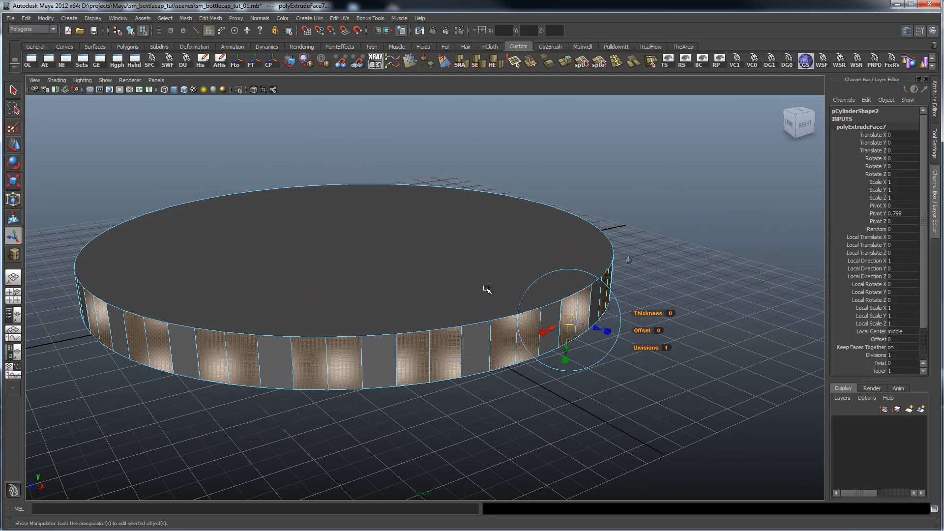
drag(599, 328, 584, 321)
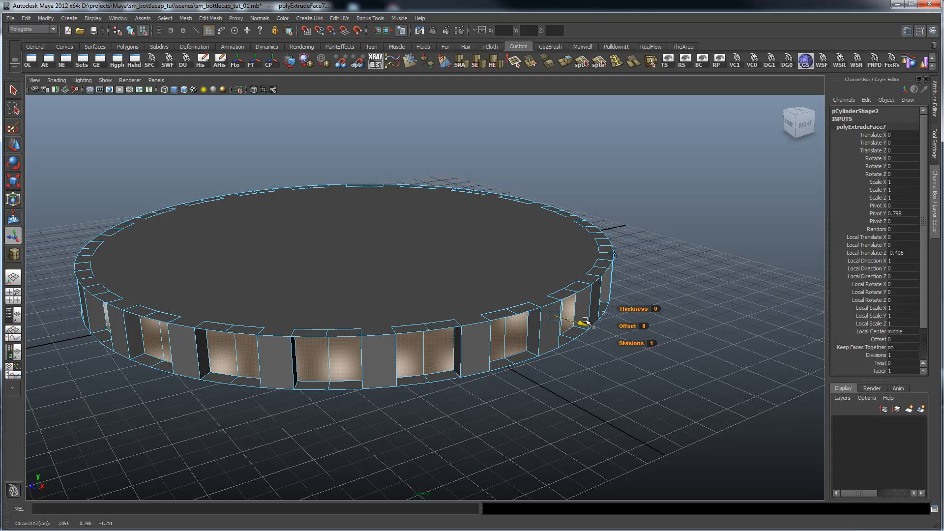
Scale the extruded faces locally to about 0.527 in X and 0.676 in Y
alt+drag(654, 267, 552, 244)
scroll(552, 244, up, 5)
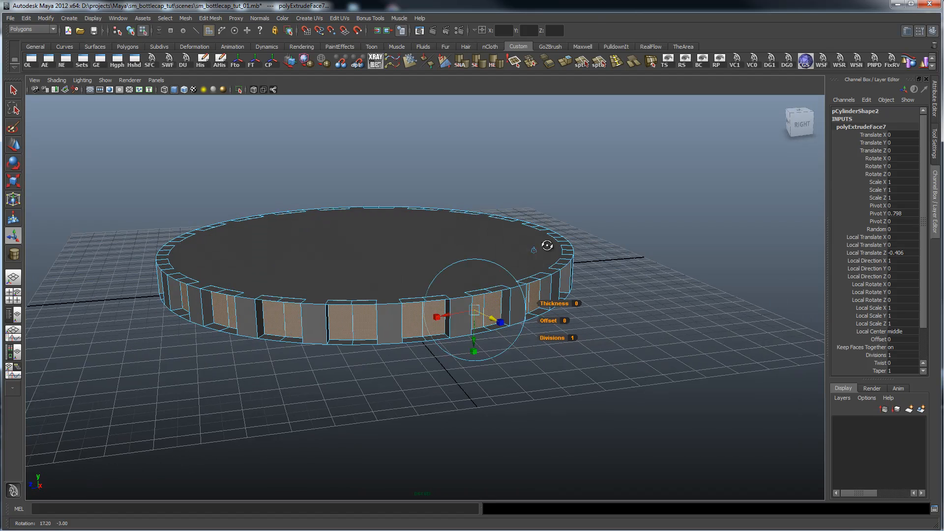
drag(483, 333, 501, 331)
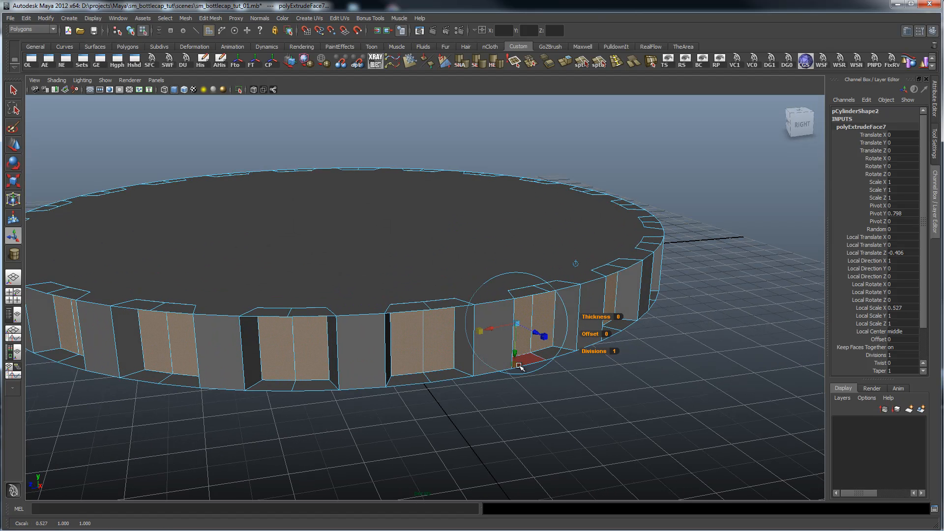
drag(518, 363, 560, 349)
In the right side view, move the recessed faces down along Y to the cylinder's lower edge
key(space)
drag(651, 225, 653, 244)
key(ctrl+z)
alt+right_drag(724, 325, 682, 322)
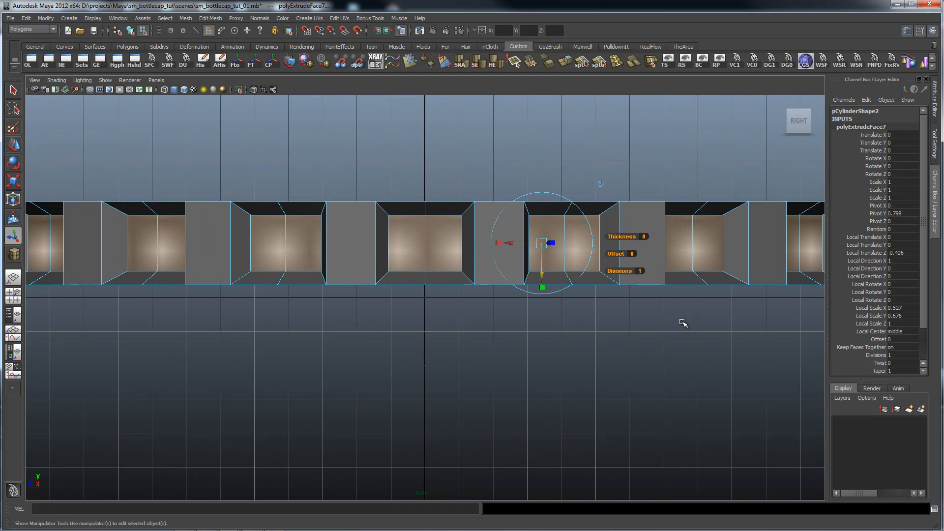
key(w)
alt+right_drag(295, 276, 394, 261)
drag(422, 194, 429, 213)
Select only the bottom-facing faces of the side recesses in the right side view and delete them
alt+right_drag(678, 259, 547, 292)
drag(172, 285, 768, 352)
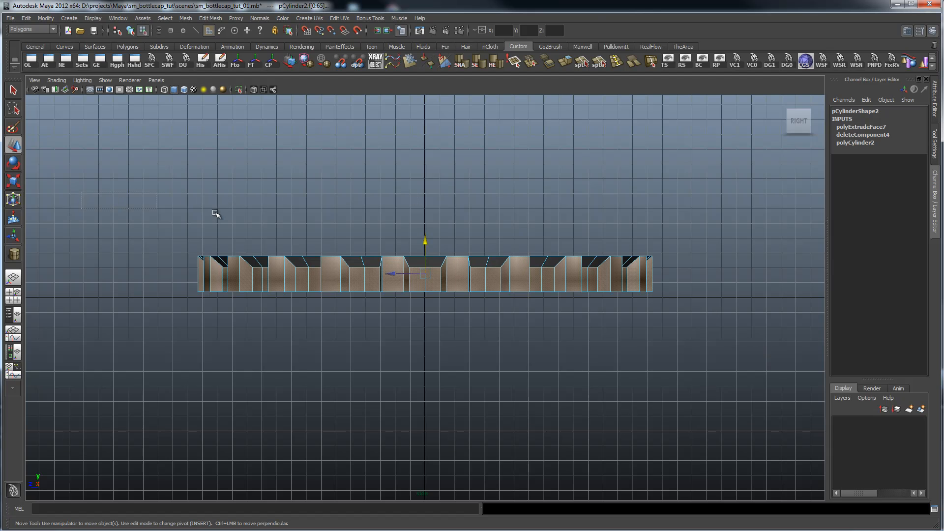
click(707, 285)
key(space)
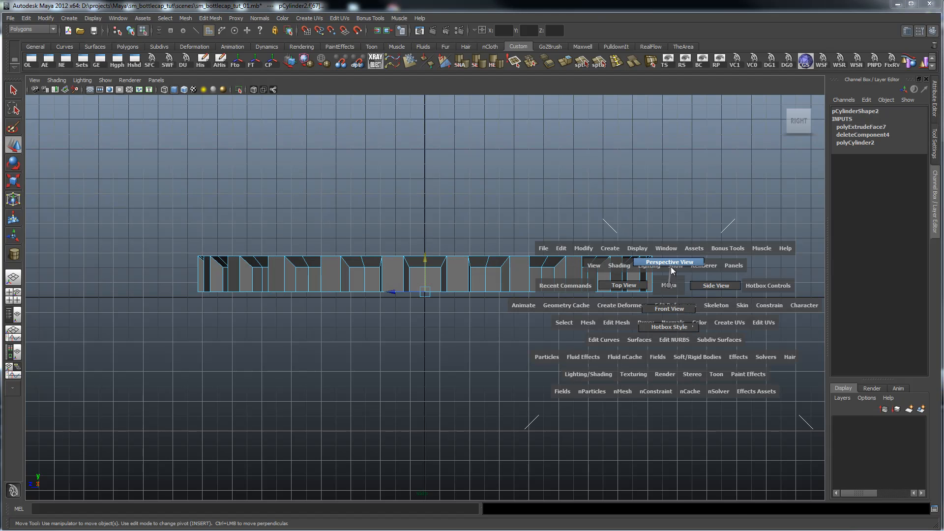
drag(671, 267, 670, 262)
alt+drag(483, 220, 520, 222)
alt+middle_drag(507, 301, 498, 225)
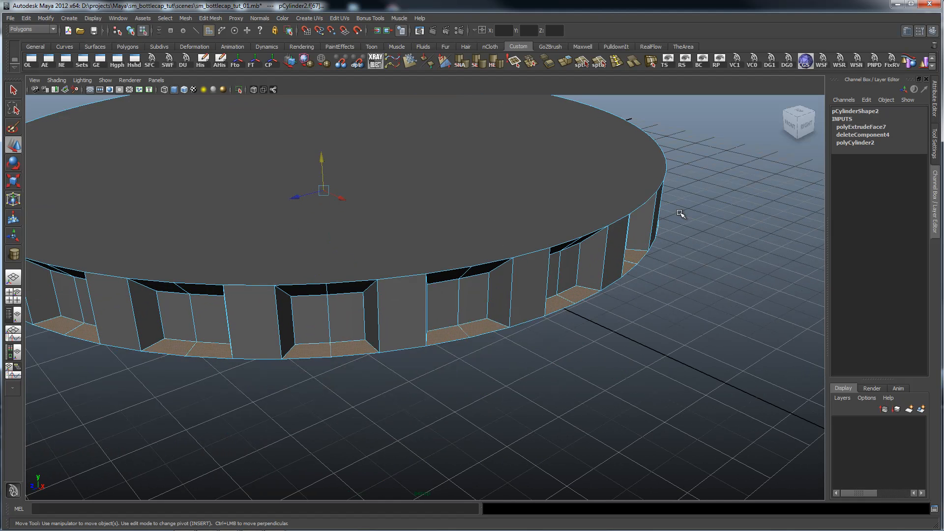
key(Delete)
key(f)
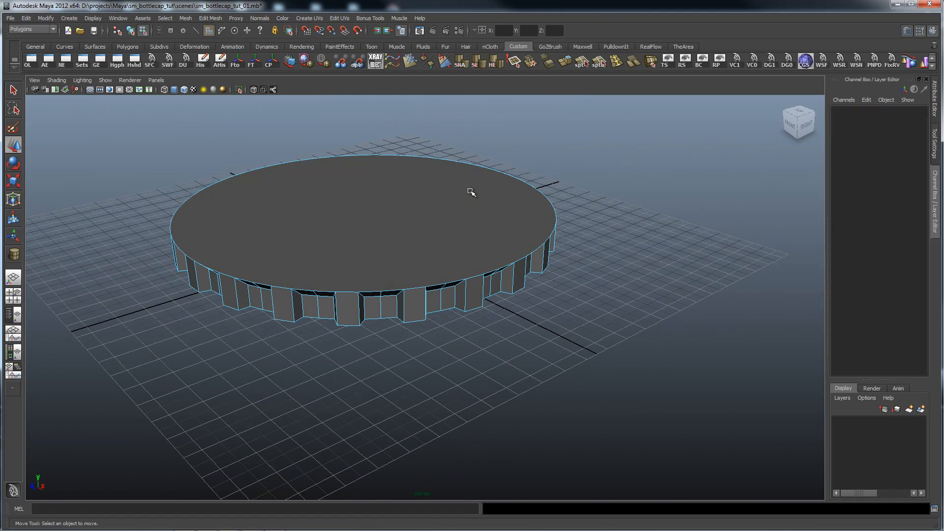
Extrude the cap's top face upward with a local Z translation of about 1.241
right_drag(448, 202, 429, 215)
click(429, 214)
shift+right_drag(487, 227, 488, 248)
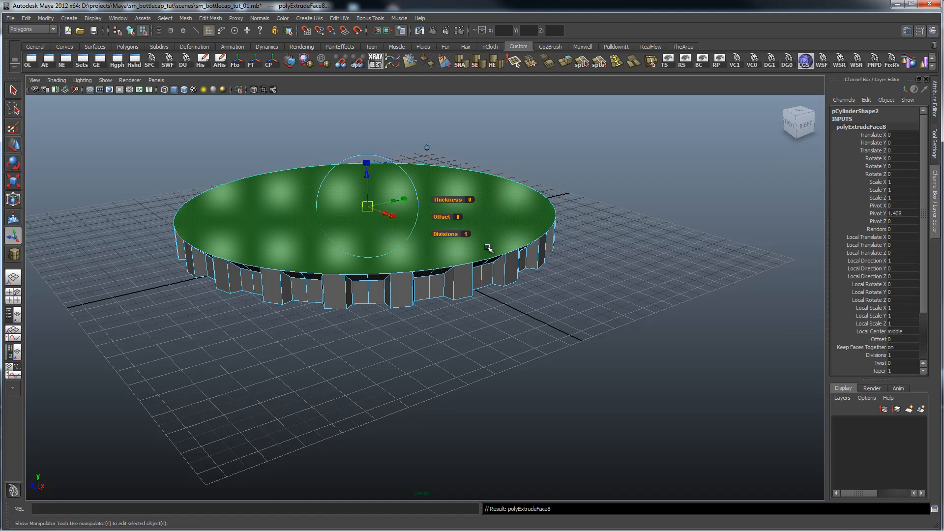
drag(366, 170, 369, 145)
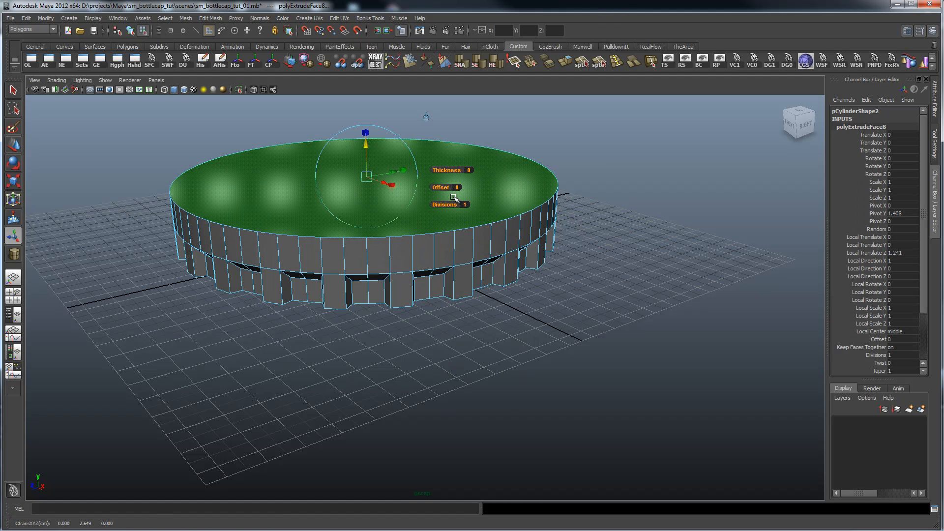
alt+drag(464, 203, 543, 169)
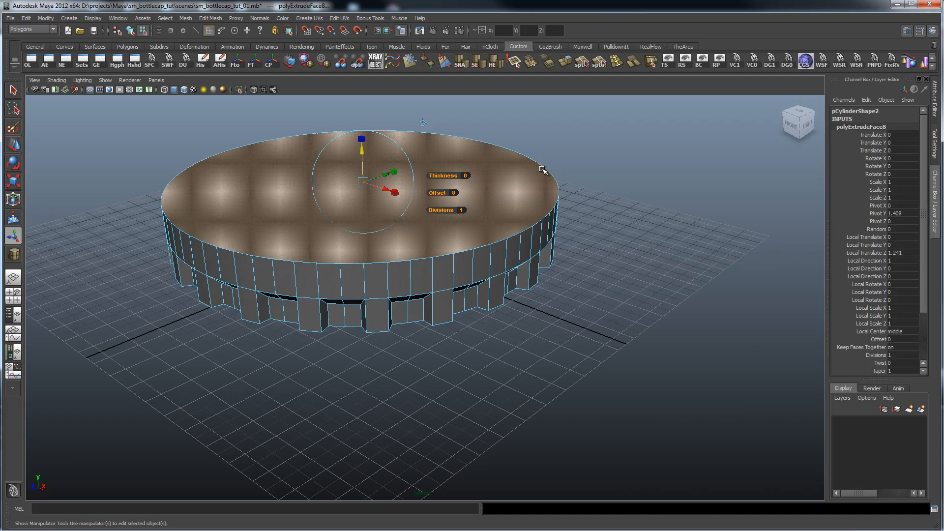
Extrude the top face again and scale it inward to form a smaller concentric cap
key(g)
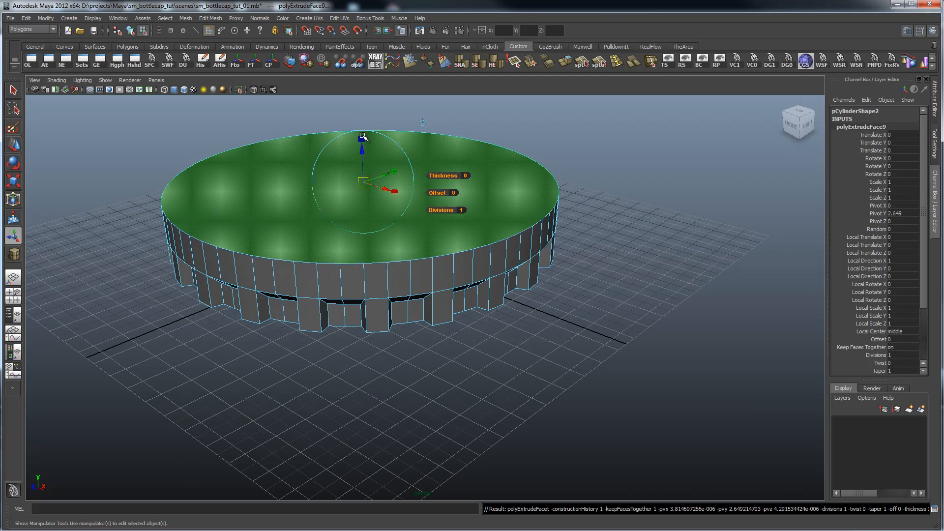
drag(366, 181, 353, 179)
alt+drag(492, 227, 480, 223)
alt+right_drag(480, 224, 573, 222)
Bevel the outer edge loop of the top rim, then bevel the two resulting edge loops
click(481, 233)
click(489, 220)
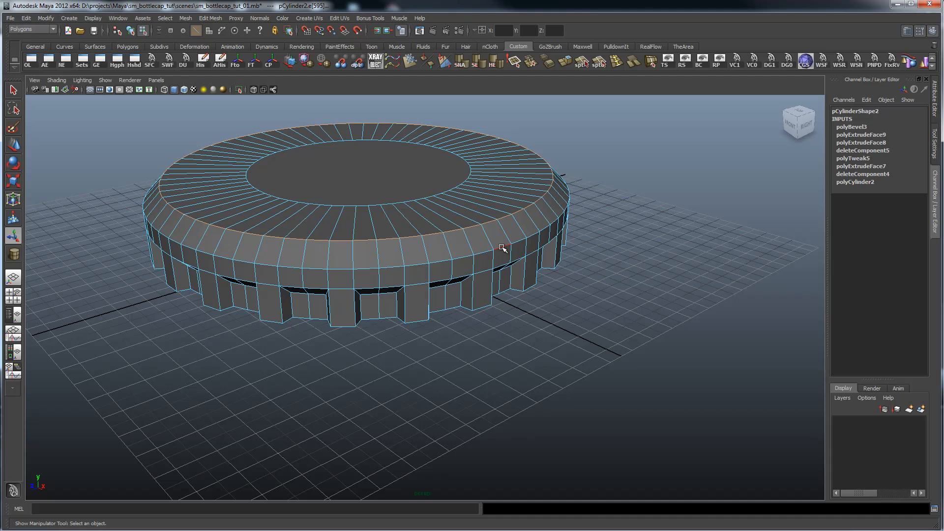
shift+right_click(520, 228)
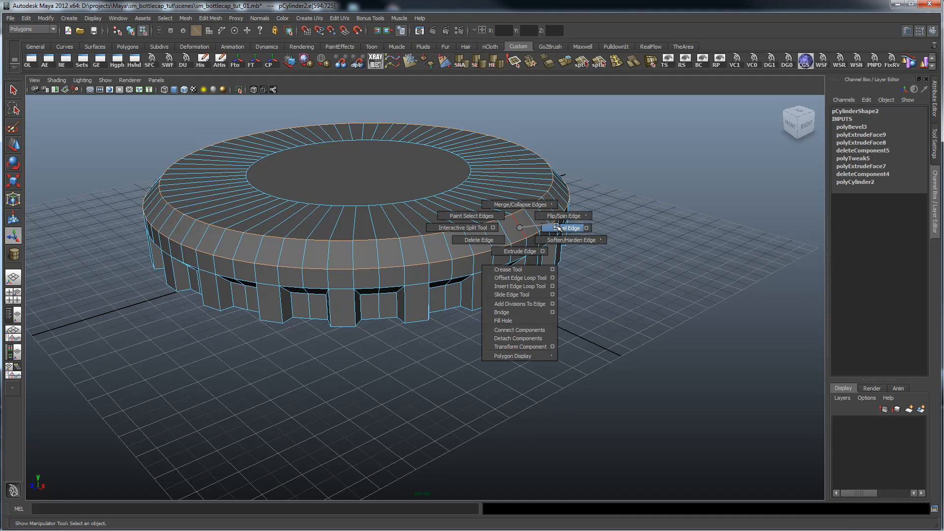
shift+right_drag(556, 226, 557, 226)
mouse_move(588, 252)
alt+mouse_down()
mouse_move(552, 244)
mouse_move(577, 246)
alt+mouse_up()
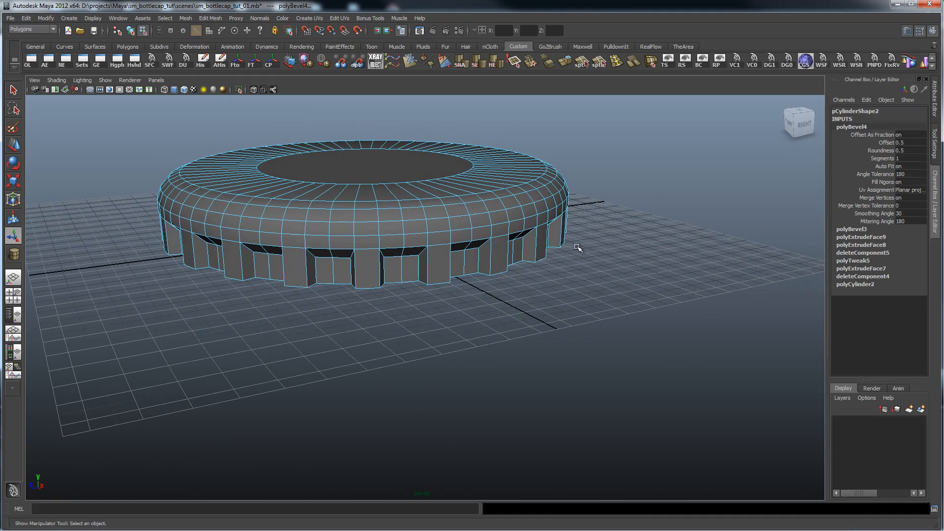
Preview the bottle cap in smooth mesh display without its wireframe, then restore the unsmoothed display
alt+right_drag(631, 240, 465, 228)
alt+drag(465, 227, 493, 205)
alt+right_drag(346, 224, 526, 225)
key(3)
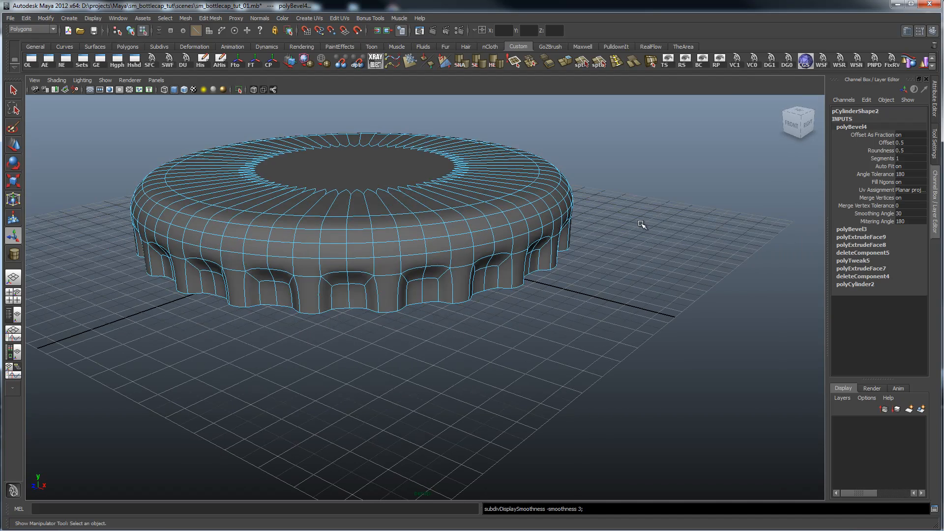
alt+right_drag(666, 221, 529, 199)
click(626, 251)
alt+right_drag(720, 255, 551, 247)
alt+drag(569, 222, 592, 218)
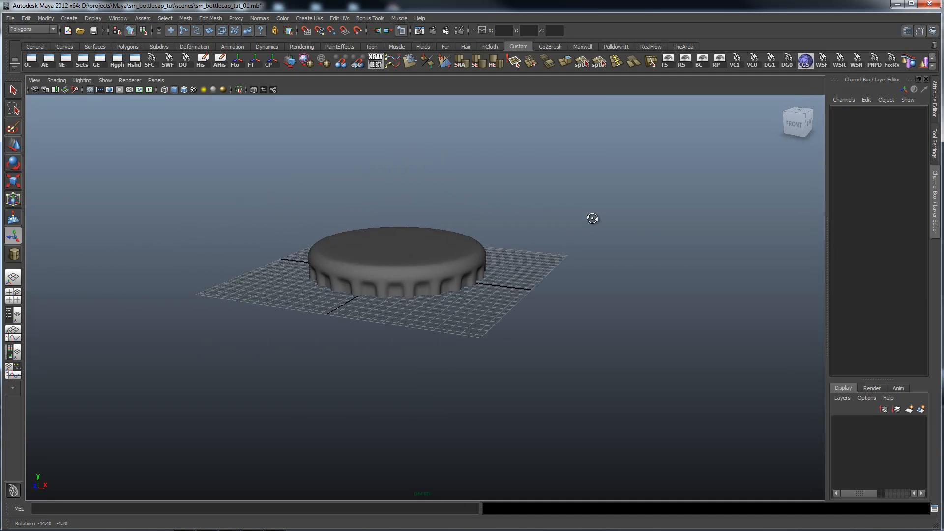
alt+right_drag(308, 240, 510, 234)
click(510, 232)
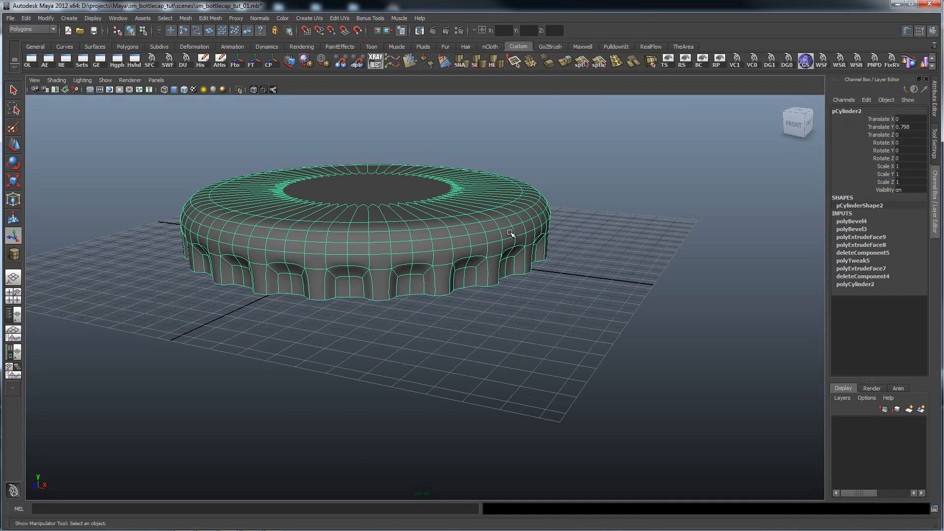
key(1)
Examine the unsmoothed cap's side recesses and beveled rim from several angles
alt+right_drag(299, 234, 506, 229)
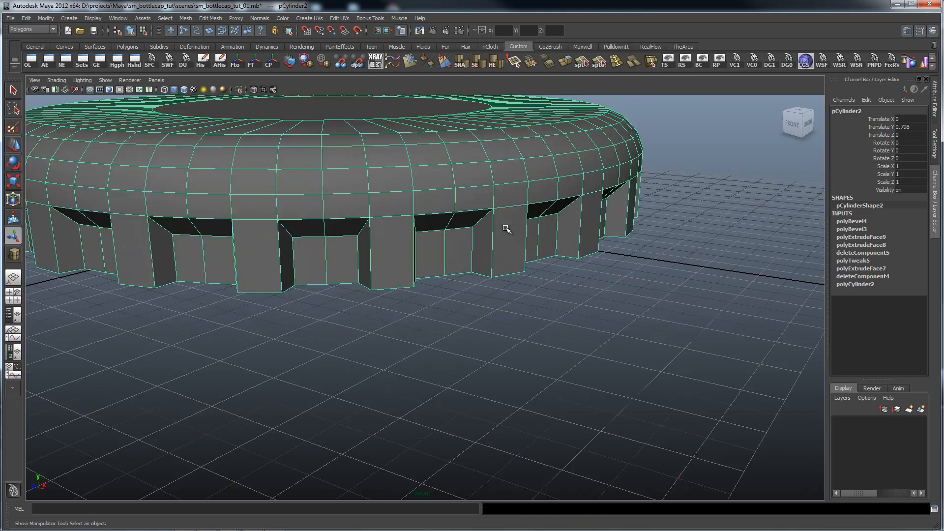
alt+drag(506, 228, 523, 233)
alt+right_drag(604, 219, 556, 221)
alt+drag(556, 221, 548, 232)
alt+right_drag(593, 222, 540, 217)
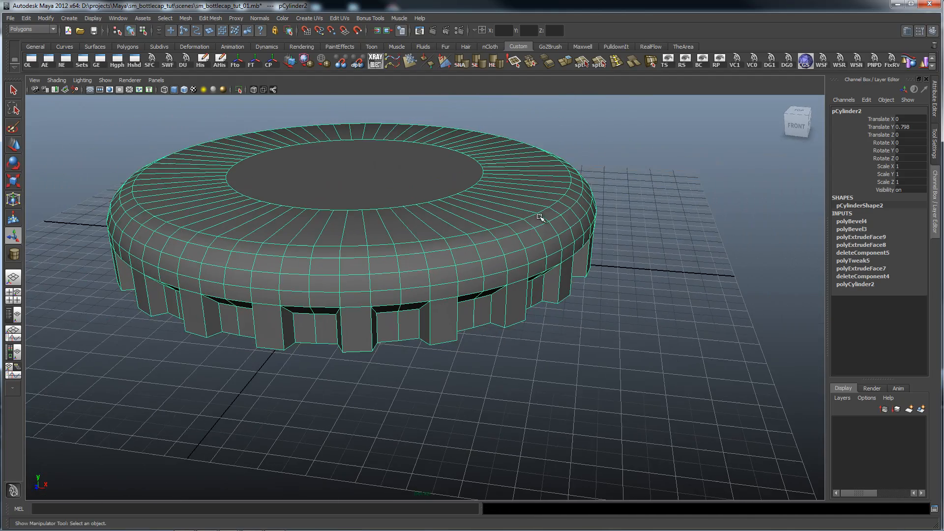
alt+drag(495, 226, 463, 302)
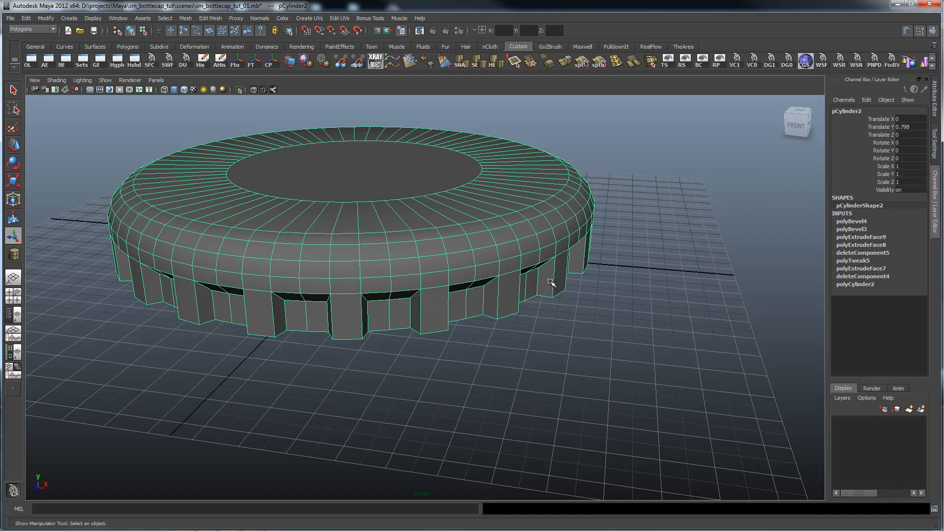
alt+drag(473, 284, 360, 279)
alt+right_drag(361, 280, 399, 257)
alt+middle_drag(399, 258, 478, 297)
alt+right_drag(479, 298, 454, 295)
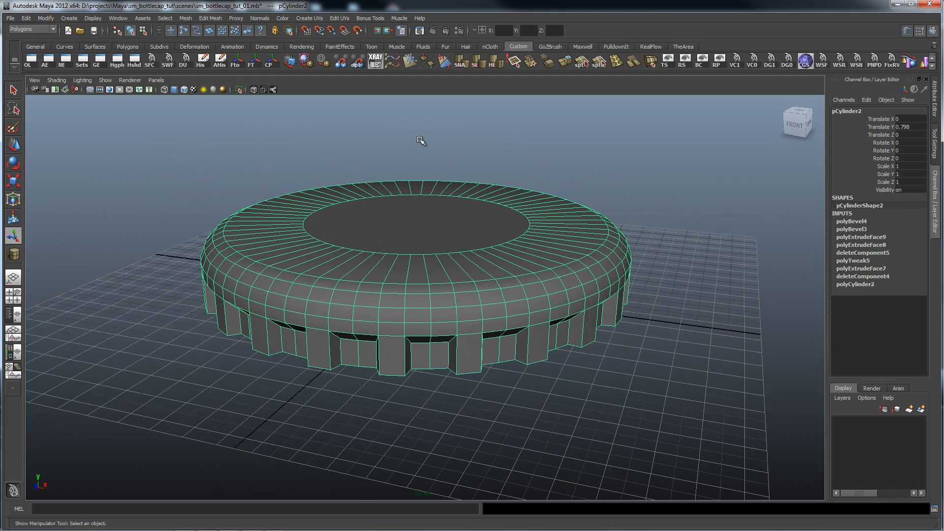
click(209, 18)
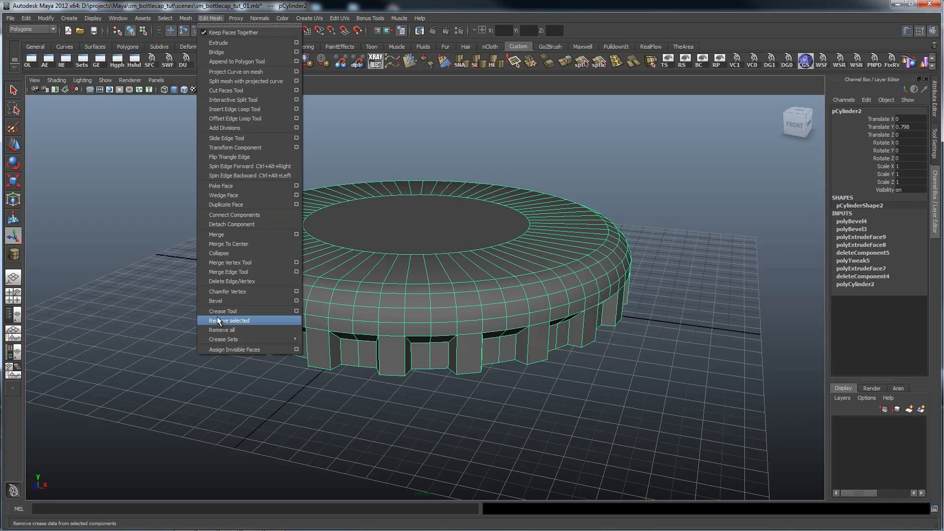
click(126, 197)
alt+drag(531, 101, 485, 147)
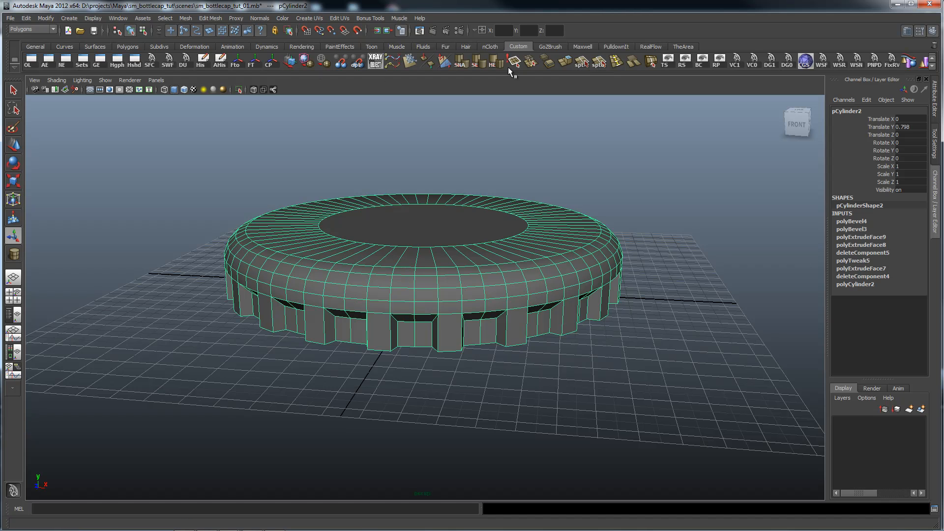
Look up the MEL commands of the Custom shelf's SplitPolygonTool and Split Polygon Tool Options items in the Shelf Editor
click(15, 67)
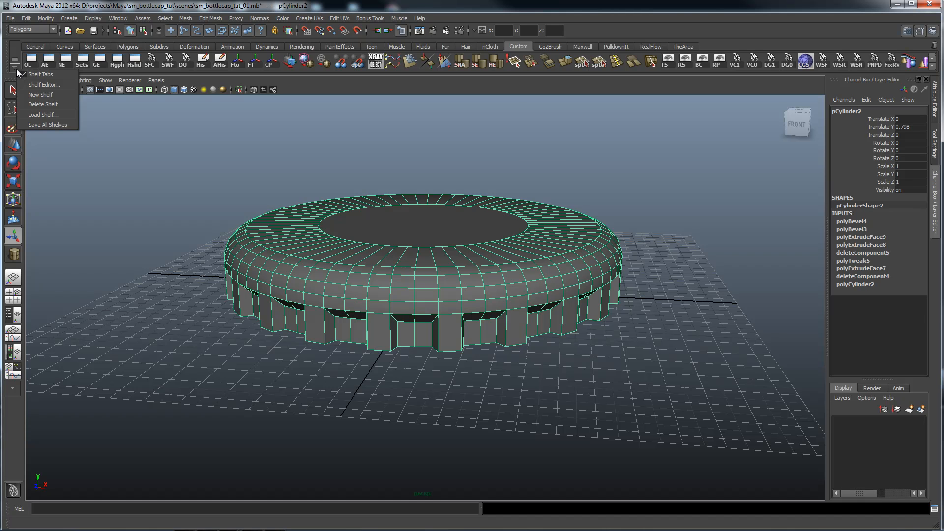
click(44, 84)
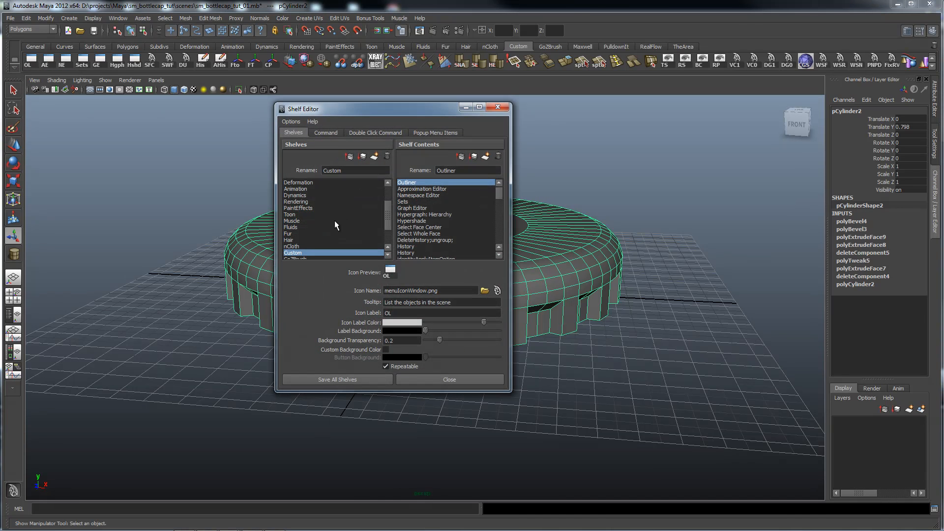
mouse_move(500, 187)
mouse_down()
mouse_move(497, 208)
mouse_move(499, 175)
mouse_up()
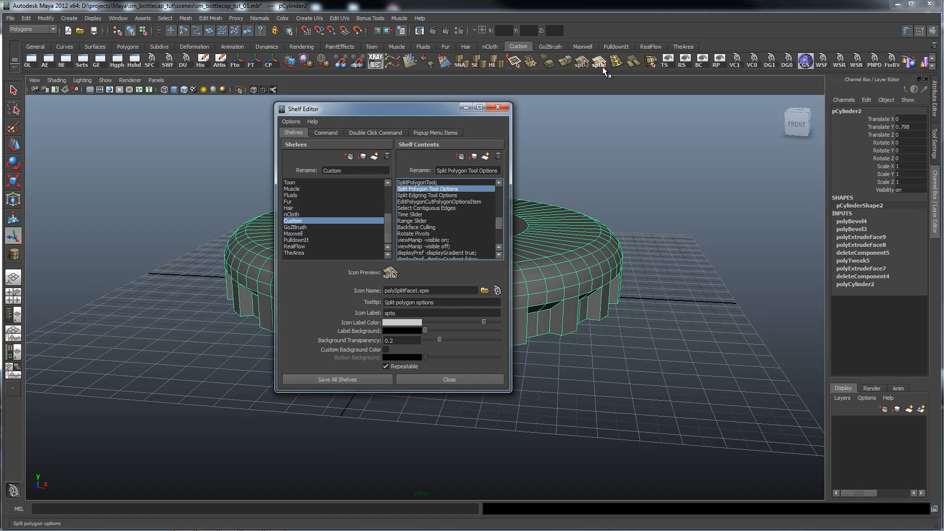
click(434, 182)
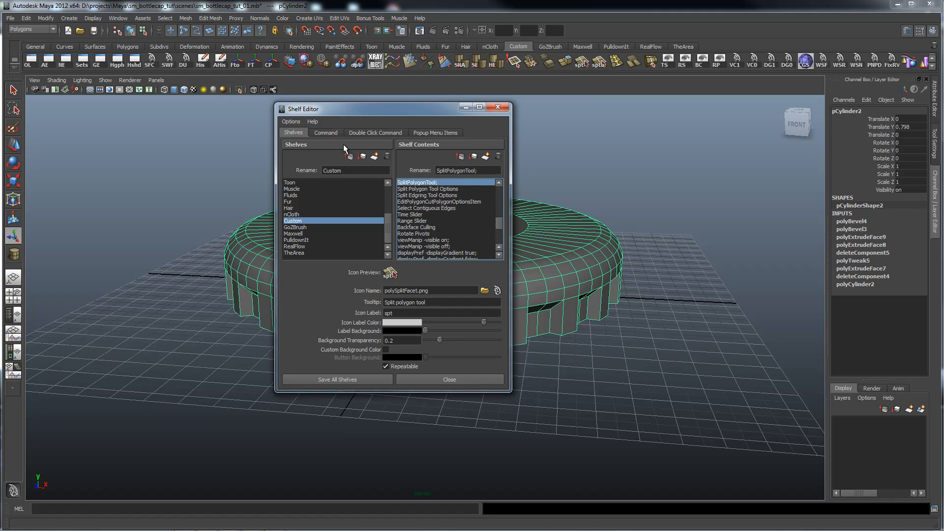
click(327, 134)
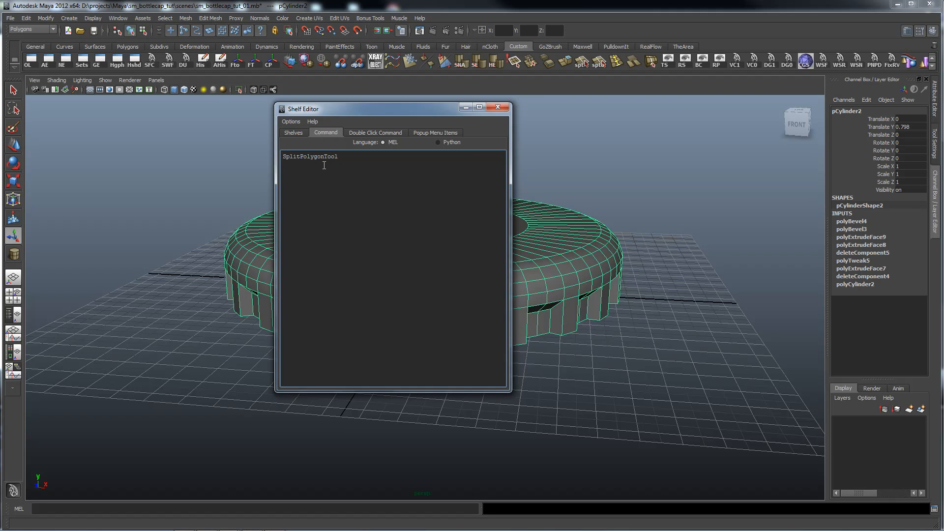
click(296, 132)
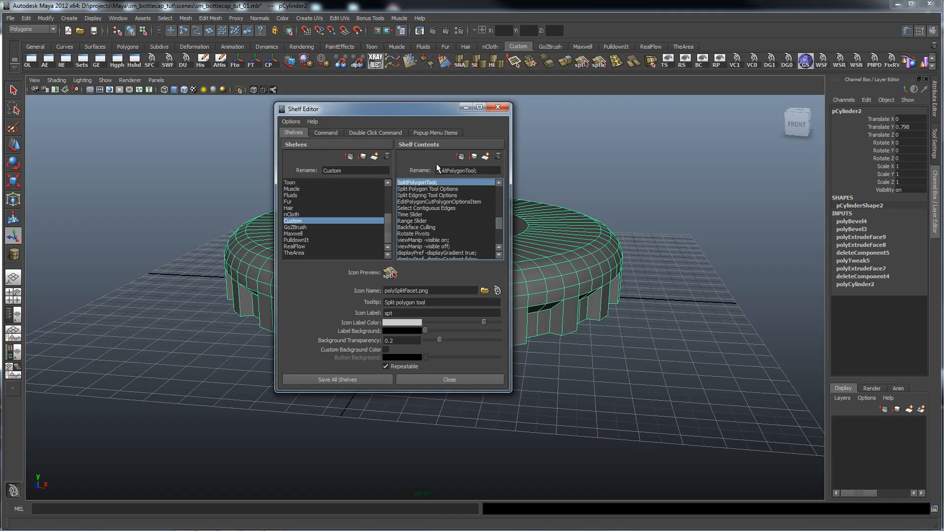
click(436, 189)
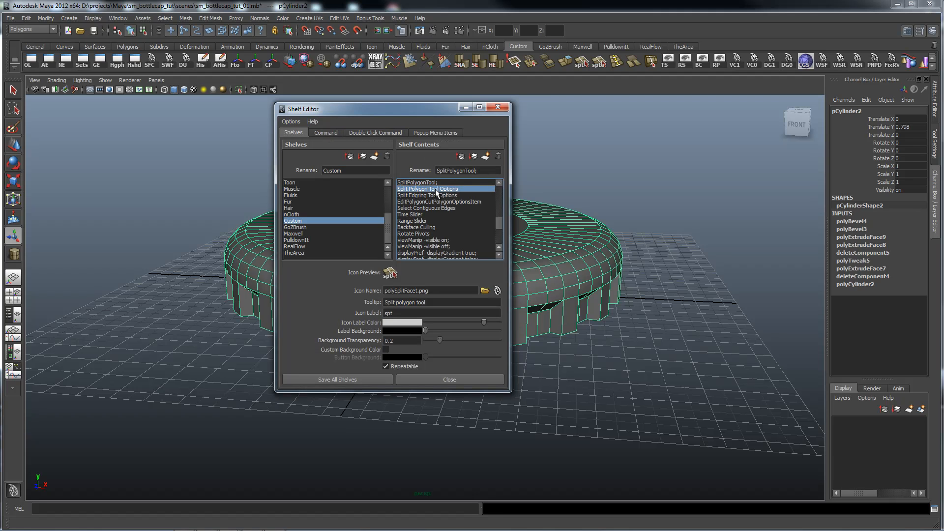
click(327, 132)
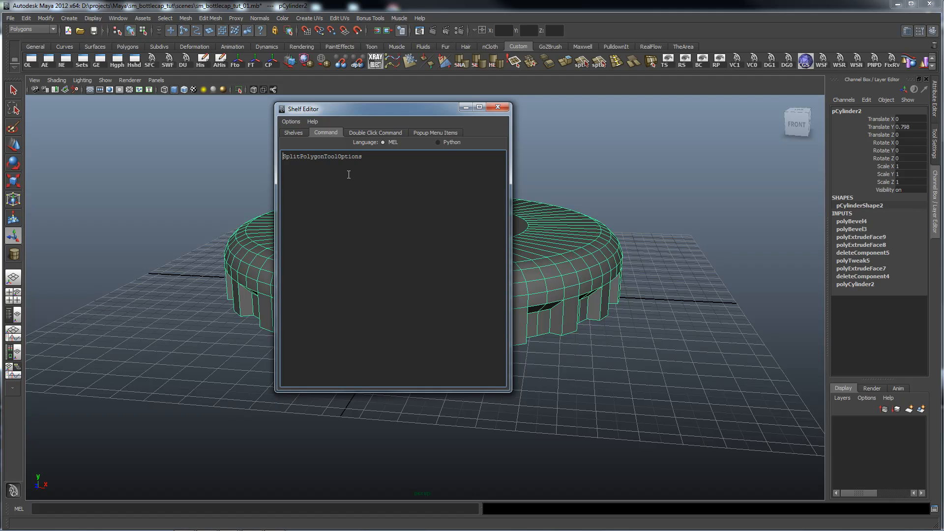
drag(426, 111, 513, 113)
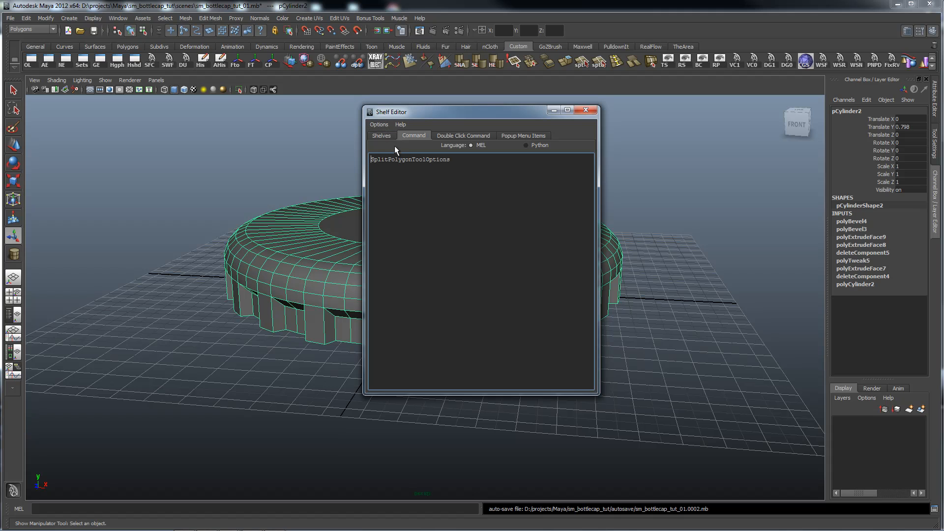
click(382, 137)
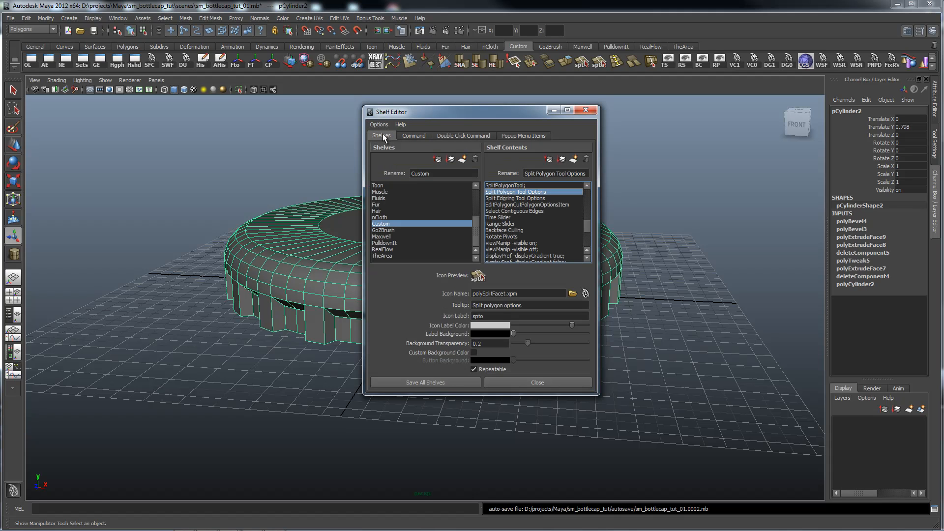
click(592, 110)
Activate the Split Polygon Tool with its settings shown and set the snapping tolerance to 100
alt+drag(480, 193, 439, 298)
alt+drag(601, 261, 565, 311)
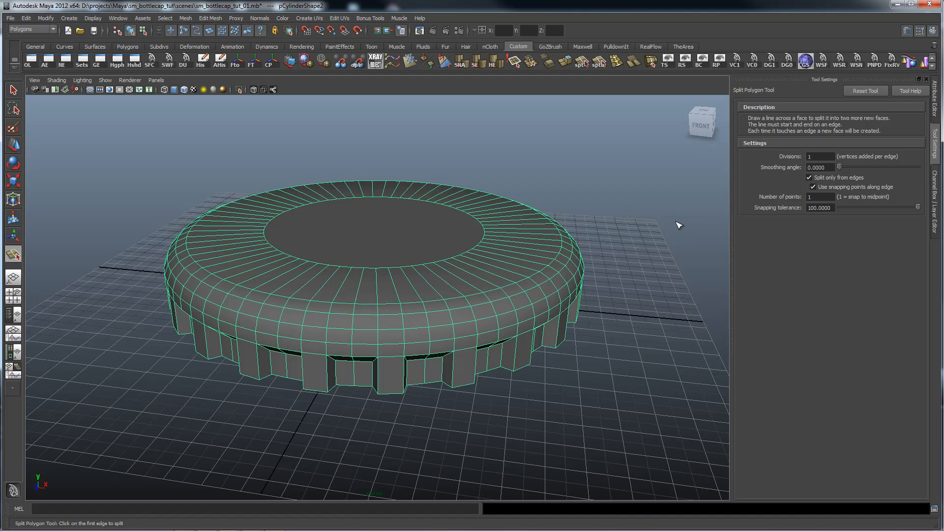
drag(917, 209, 854, 195)
drag(845, 207, 941, 207)
Split the front tooth faces vertically, one at a time, from the midpoint of each upper edge to the midpoint of its lower edge
alt+right_drag(403, 297, 466, 297)
alt+drag(465, 298, 479, 275)
alt+right_drag(404, 320, 477, 324)
click(506, 307)
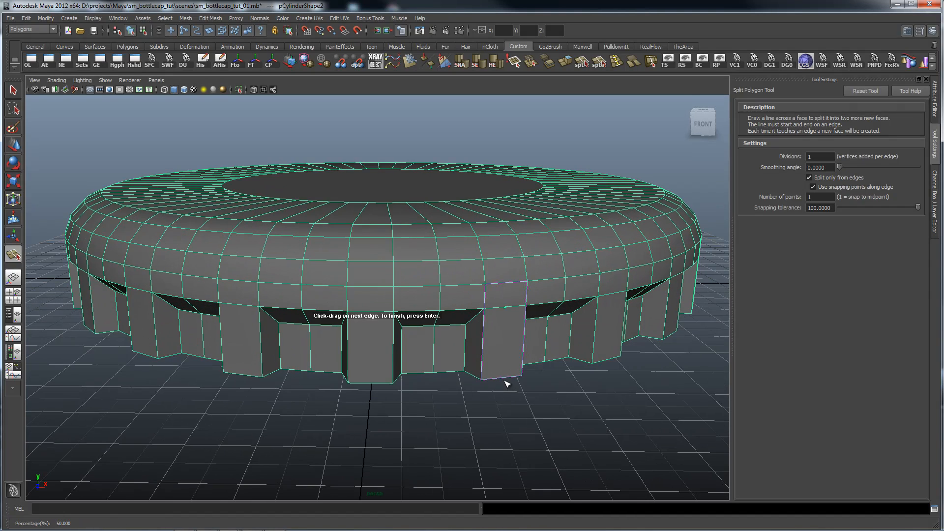
alt+drag(632, 320, 590, 345)
click(426, 382)
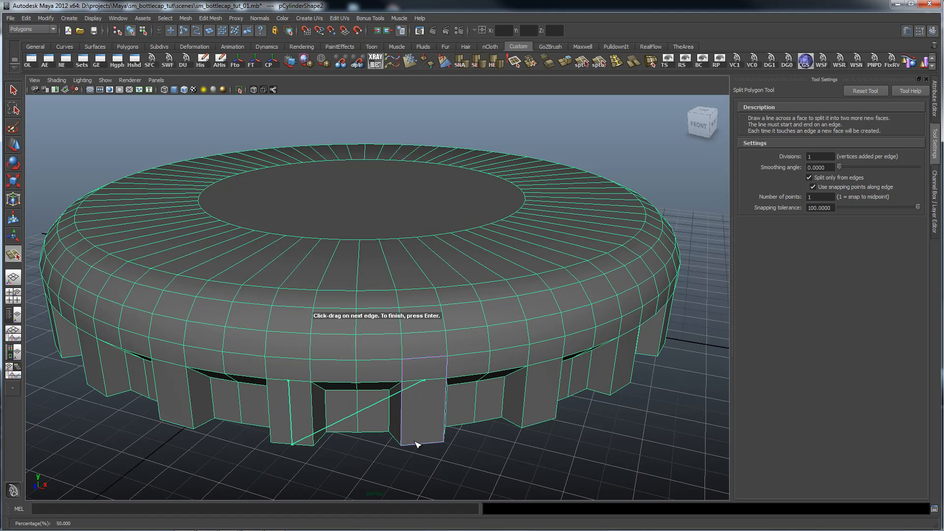
key(Return)
alt+drag(500, 352, 483, 323)
key(Return)
click(446, 347)
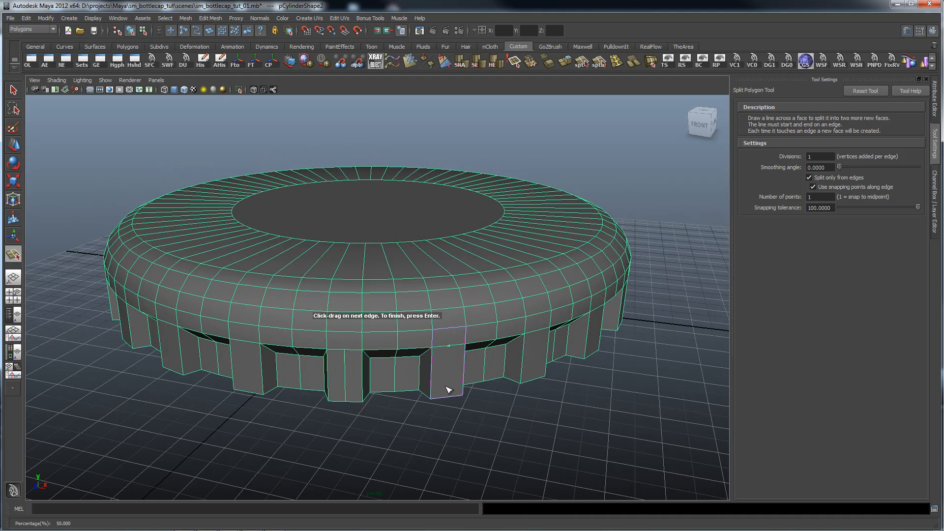
click(449, 396)
key(Return)
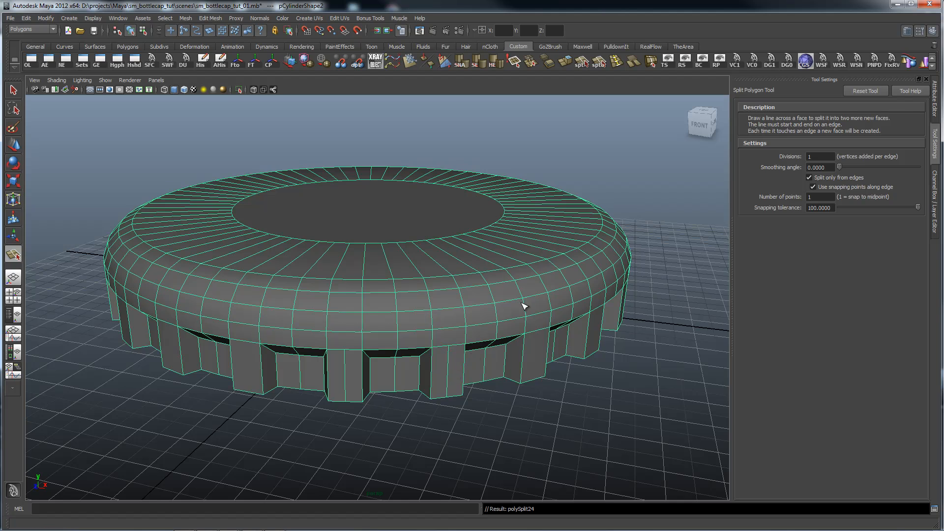
Split the remaining tooth faces around the cap vertically, from the midpoint of each upper edge to the midpoint of its lower edge
alt+drag(497, 330, 500, 294)
click(432, 322)
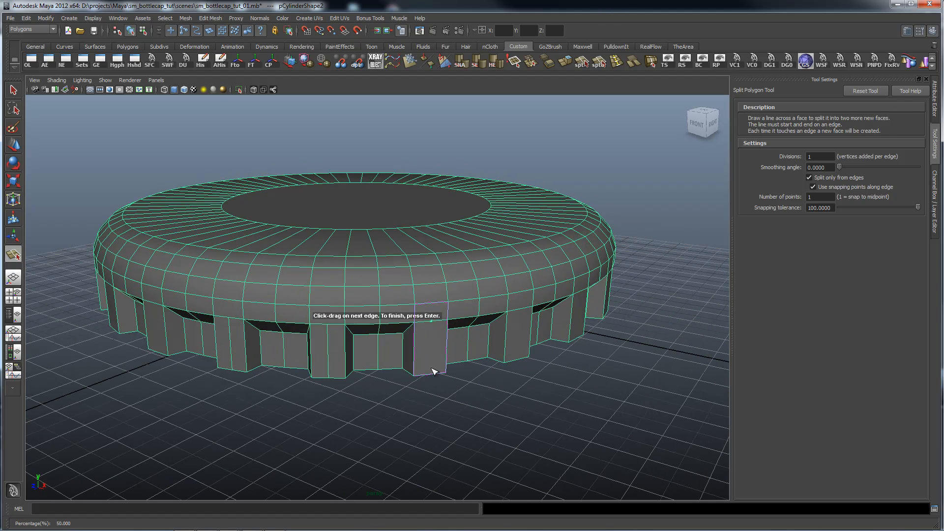
click(434, 376)
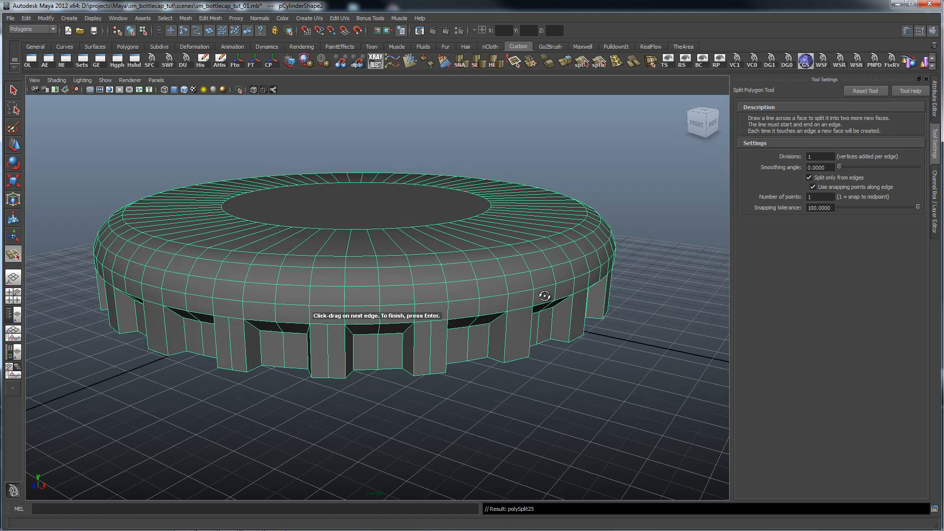
key(Return)
alt+drag(554, 300, 491, 320)
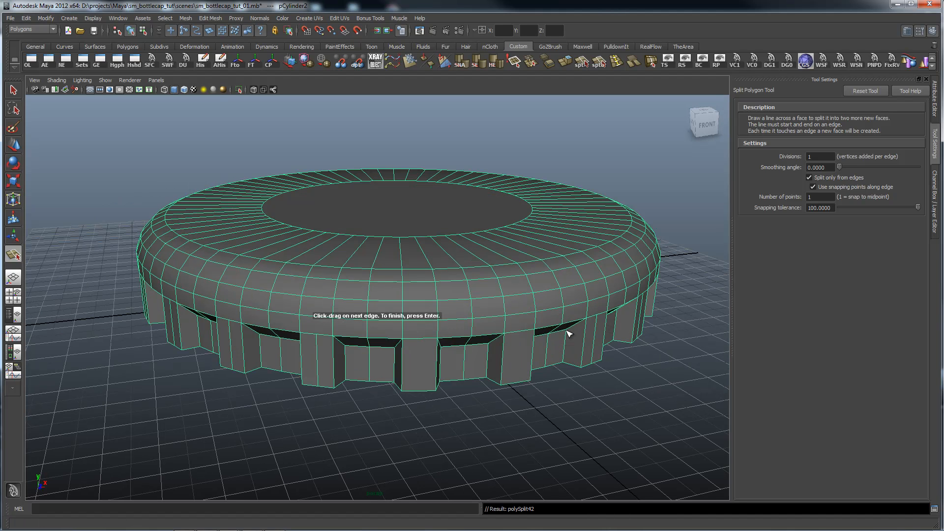
click(419, 339)
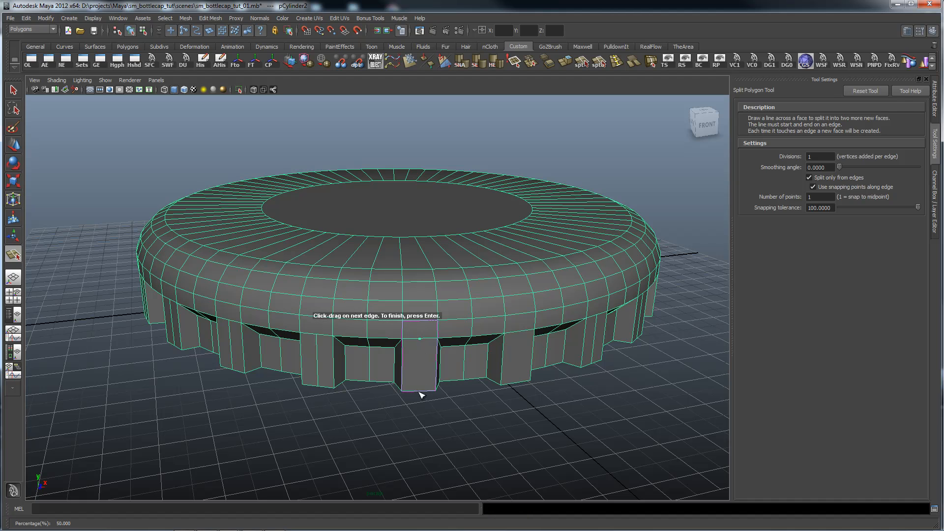
click(419, 391)
key(Return)
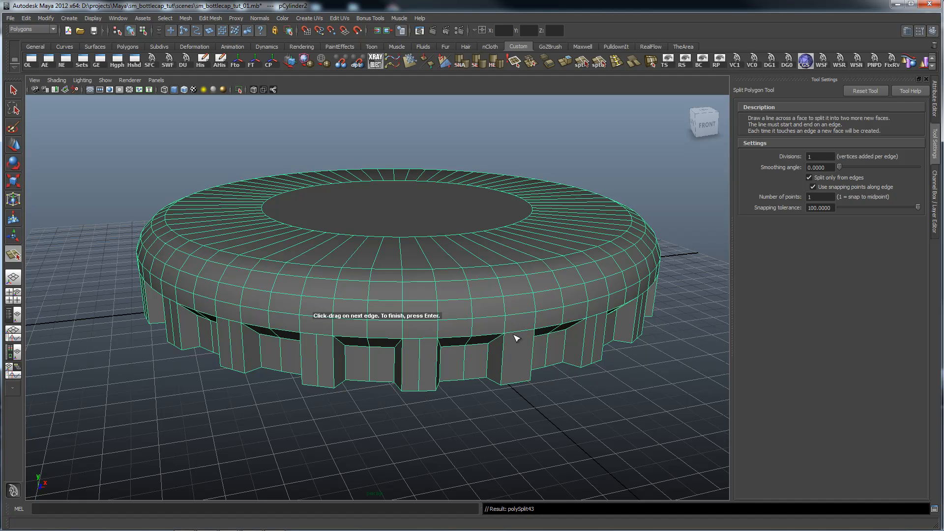
click(519, 333)
click(516, 383)
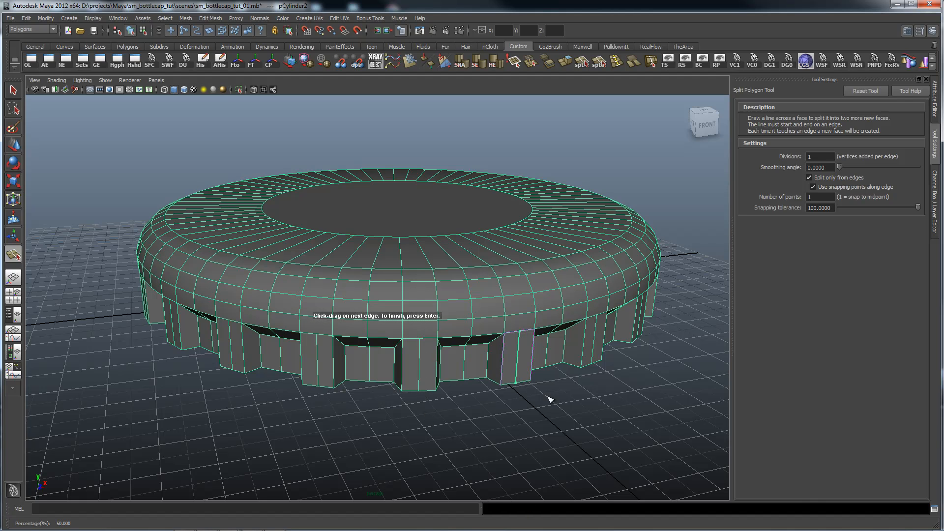
alt+drag(605, 417, 497, 344)
key(Return)
scroll(457, 351, up, 2)
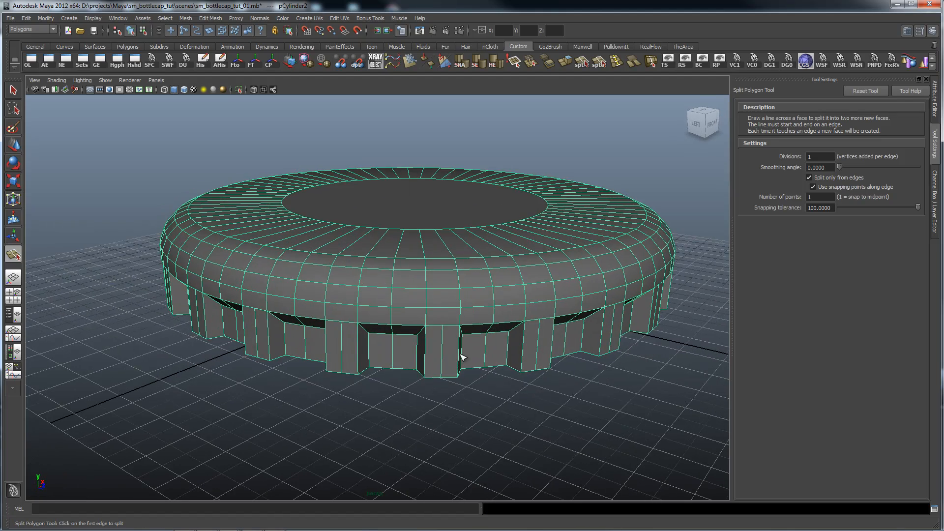
alt+drag(295, 309, 364, 291)
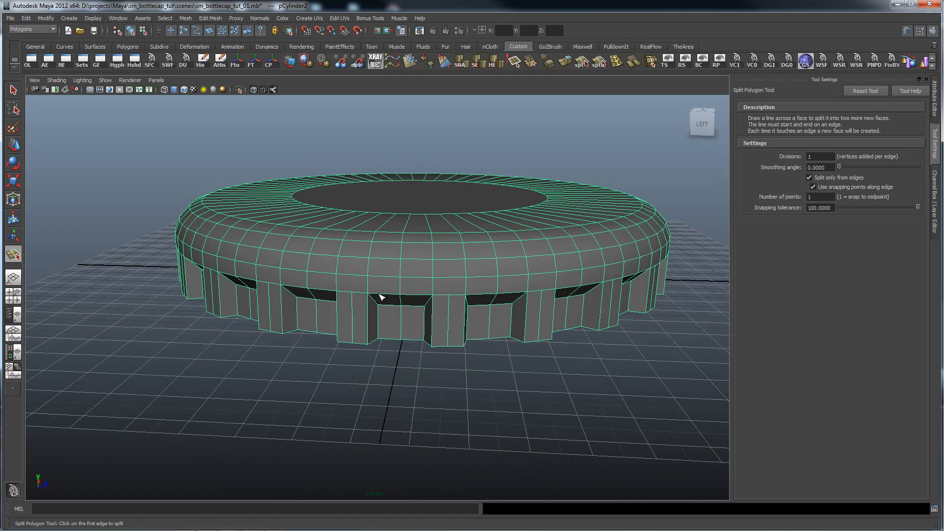
alt+drag(303, 288, 362, 296)
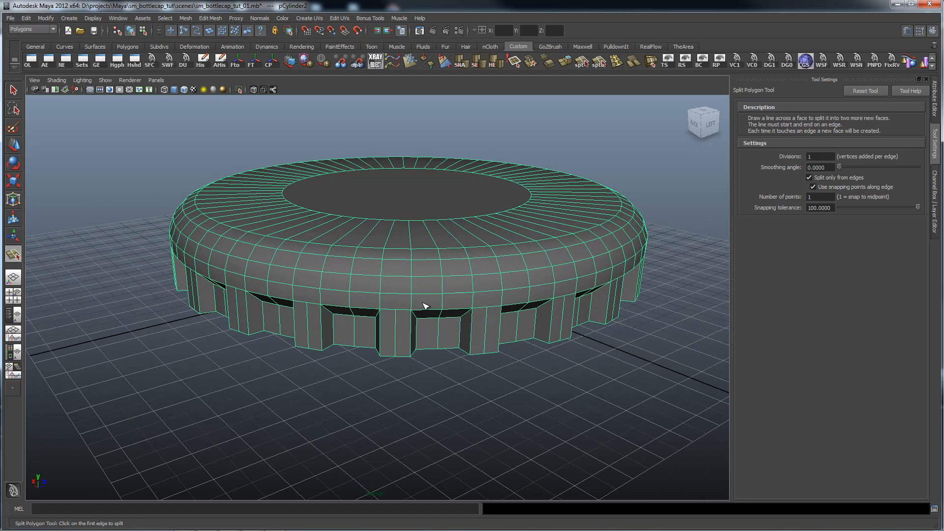
key(q)
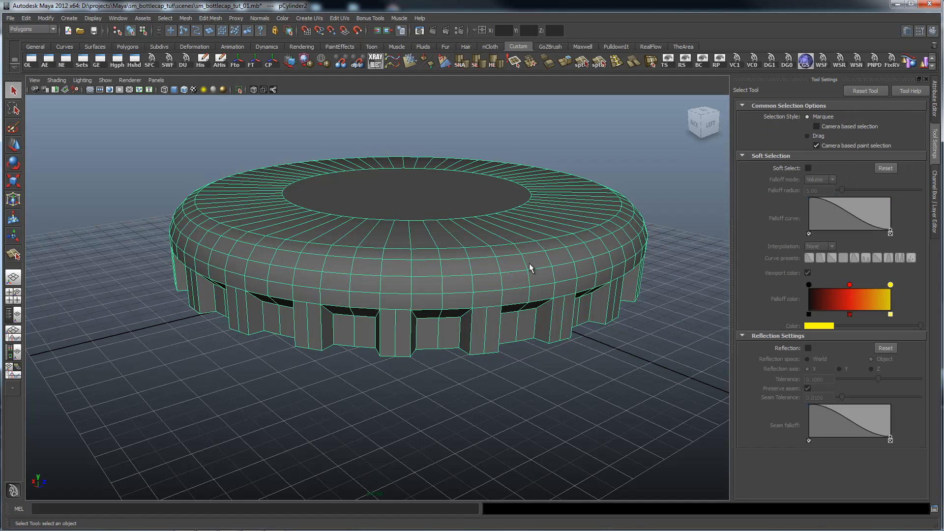
Examine the vertically split teeth around the unsmoothed cap from several angles
scroll(492, 278, up, 4)
alt+drag(507, 284, 516, 287)
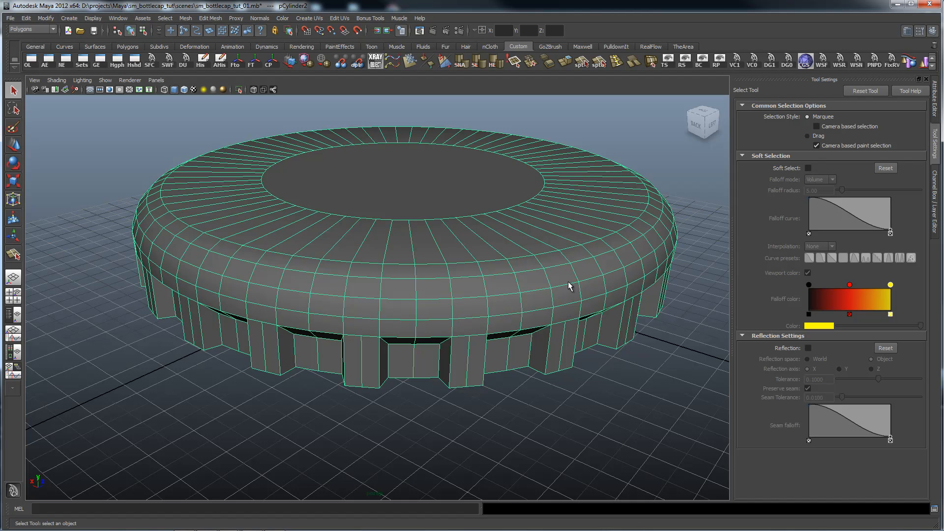
alt+drag(607, 270, 473, 262)
alt+right_drag(474, 261, 575, 267)
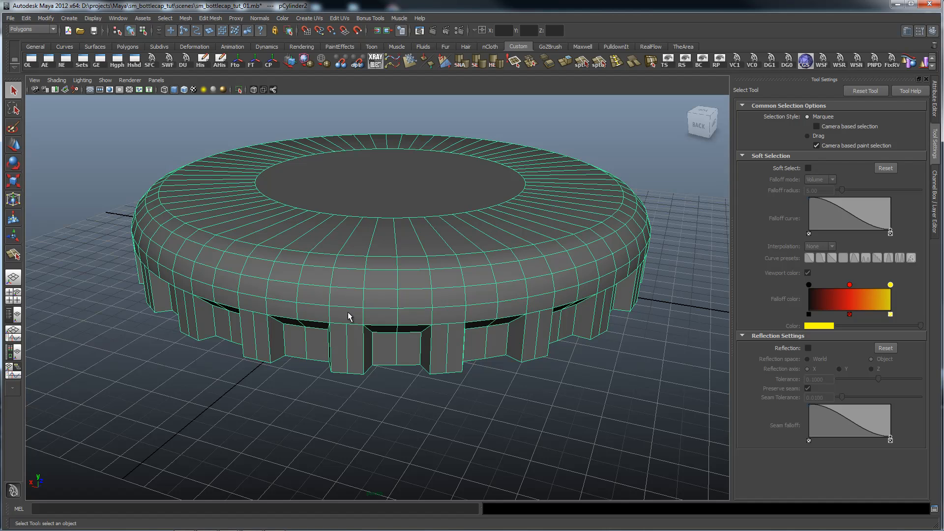
alt+drag(565, 280, 488, 257)
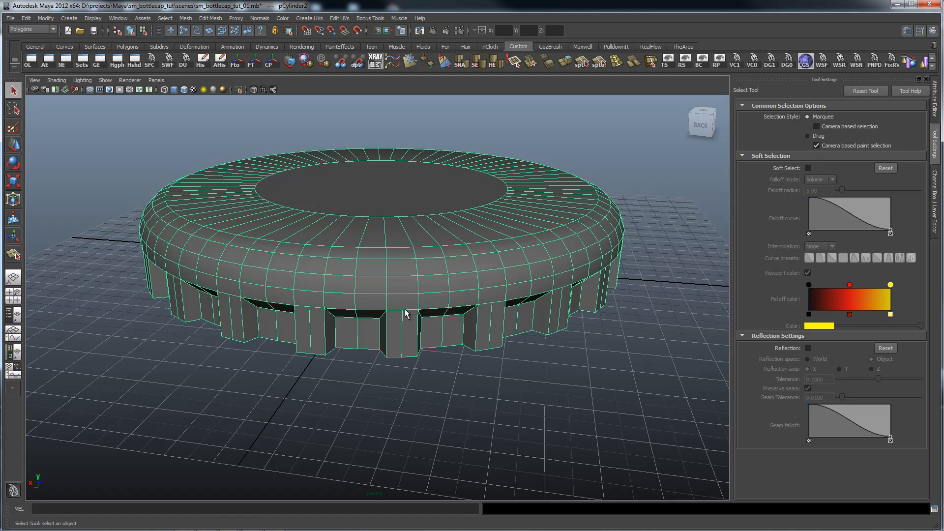
alt+drag(413, 261, 427, 271)
alt+drag(535, 277, 437, 269)
alt+right_drag(438, 269, 514, 283)
alt+drag(514, 283, 431, 285)
alt+middle_drag(406, 265, 432, 274)
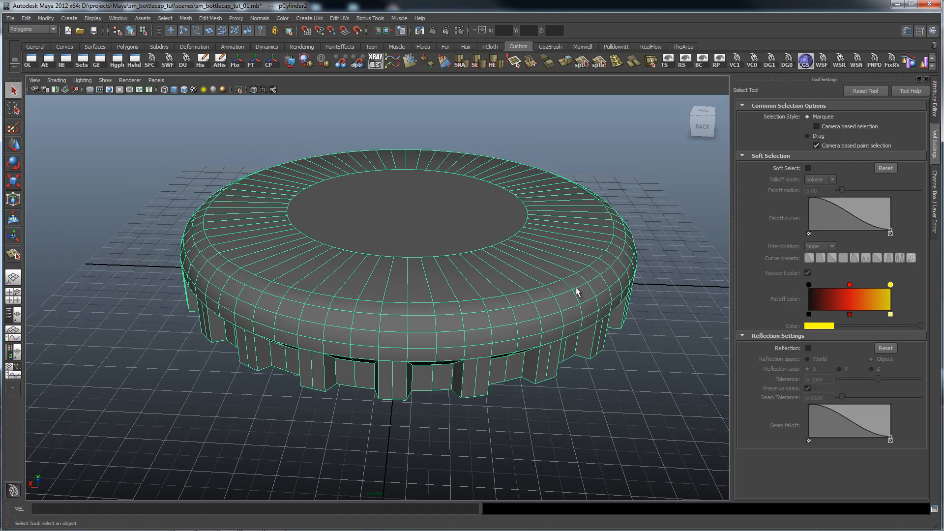
alt+drag(612, 280, 492, 244)
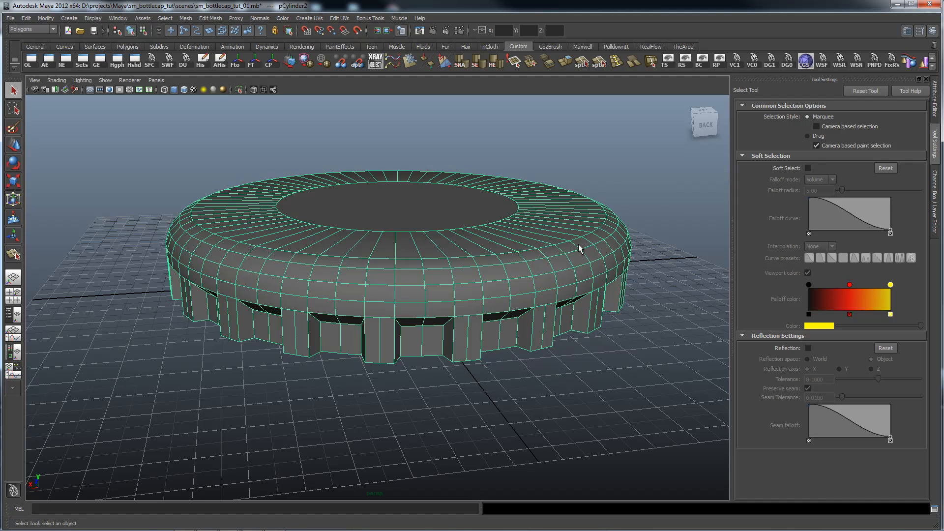
alt+right_drag(579, 249, 529, 230)
alt+drag(528, 229, 485, 261)
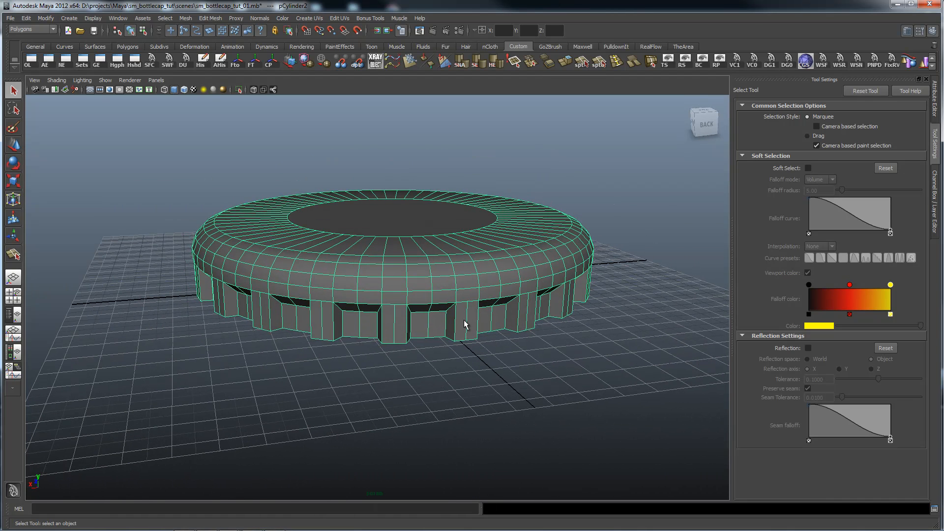
Select the middle vertical edge of each tooth around the cap in edge mode, and hide the viewport grid
right_drag(472, 288, 474, 266)
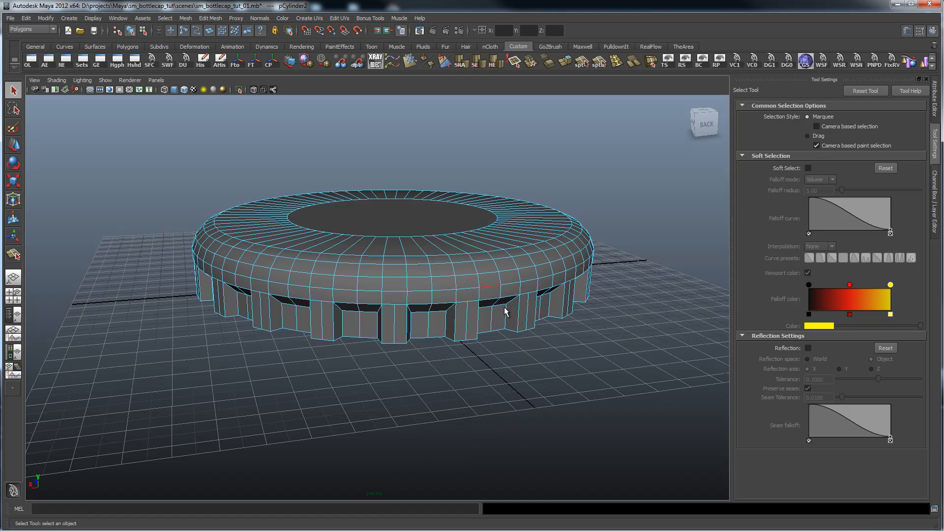
alt+drag(558, 249, 458, 305)
shift+click(407, 376)
shift+click(481, 375)
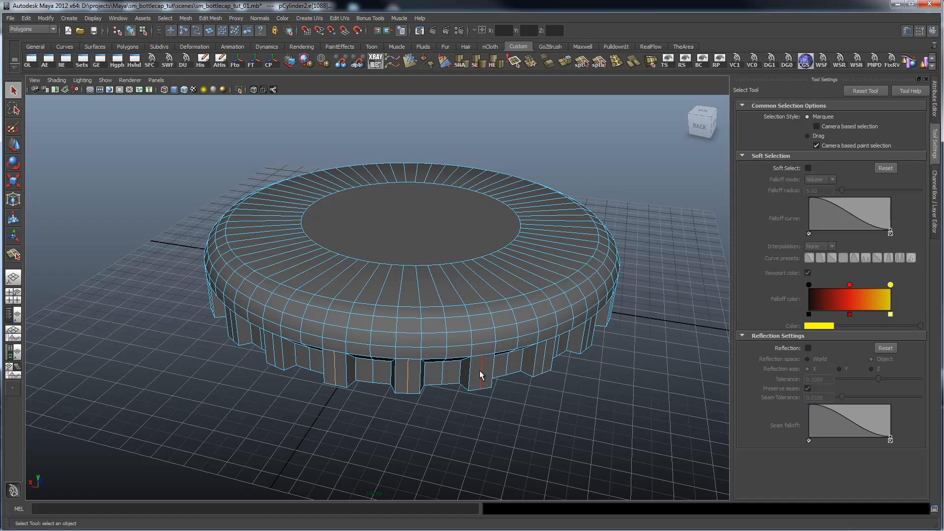
alt+drag(608, 300, 540, 290)
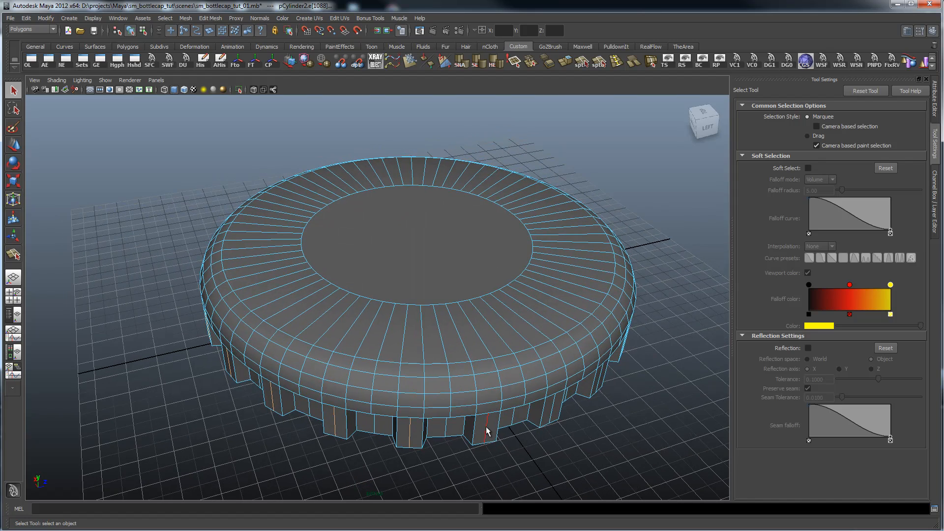
alt+drag(522, 373, 511, 330)
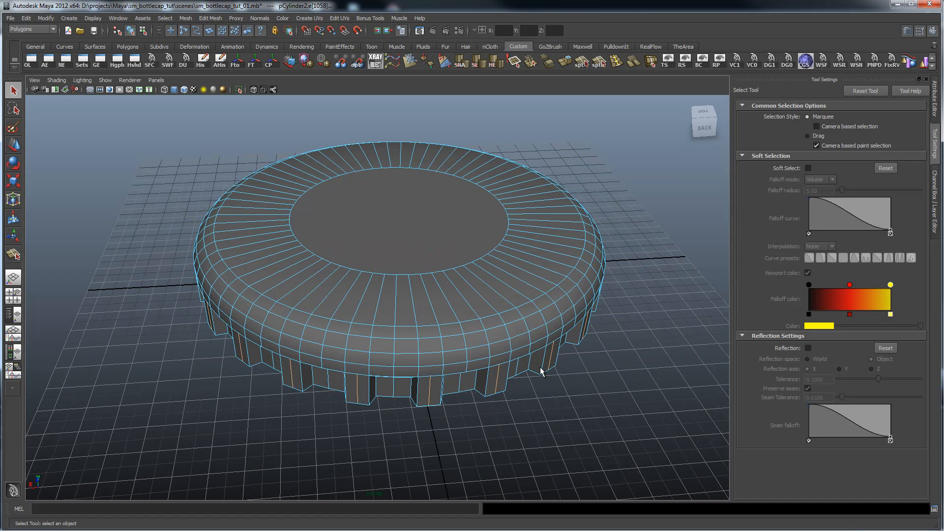
mouse_move(608, 343)
alt+mouse_down()
mouse_move(646, 334)
mouse_move(537, 322)
mouse_move(543, 268)
mouse_move(535, 296)
mouse_move(612, 338)
alt+mouse_up()
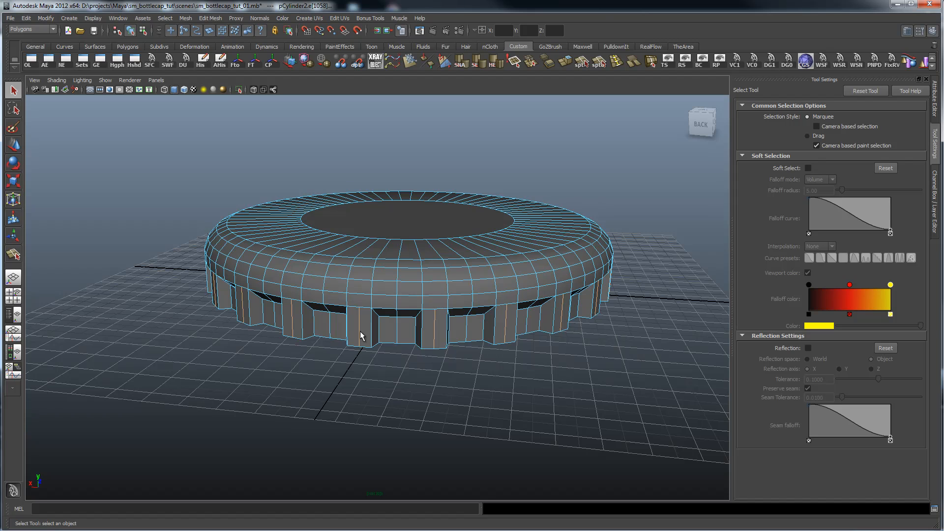
alt+drag(390, 238, 448, 222)
click(91, 91)
alt+drag(499, 261, 518, 246)
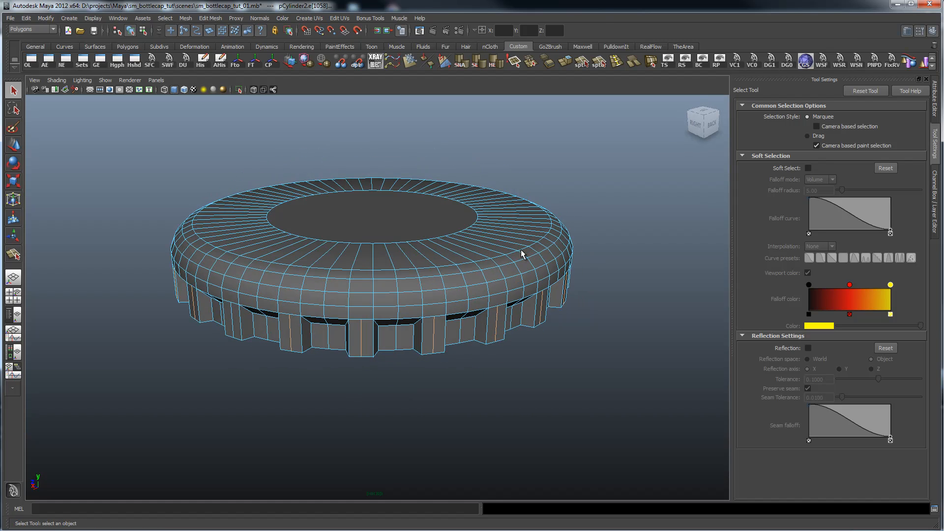
Try scaling the selected tooth edges outward in X and Z by a factor of about 1.043
key(r)
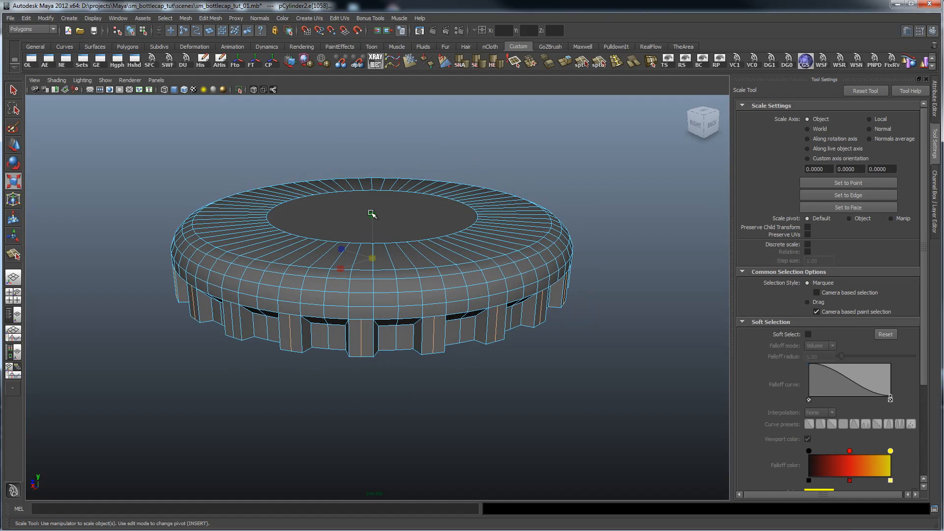
drag(374, 215, 376, 214)
alt+drag(505, 304, 557, 256)
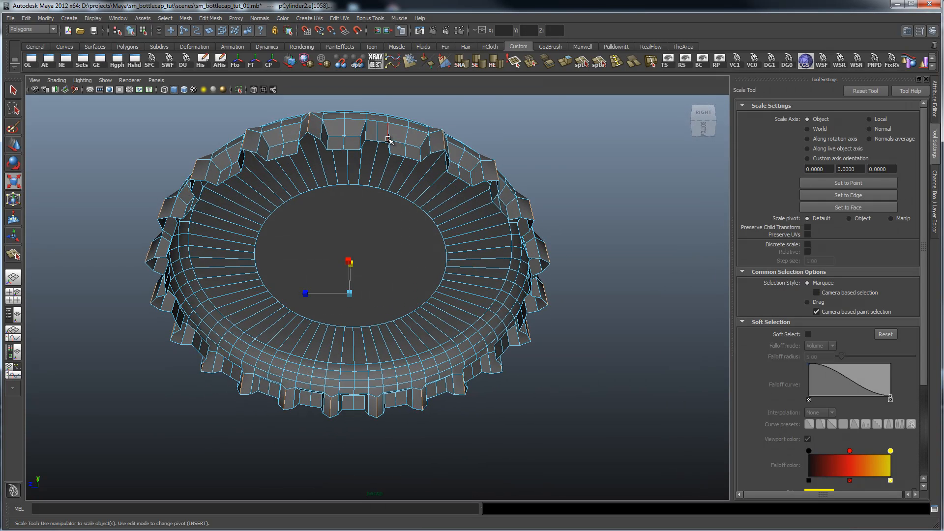
key(ctrl+z)
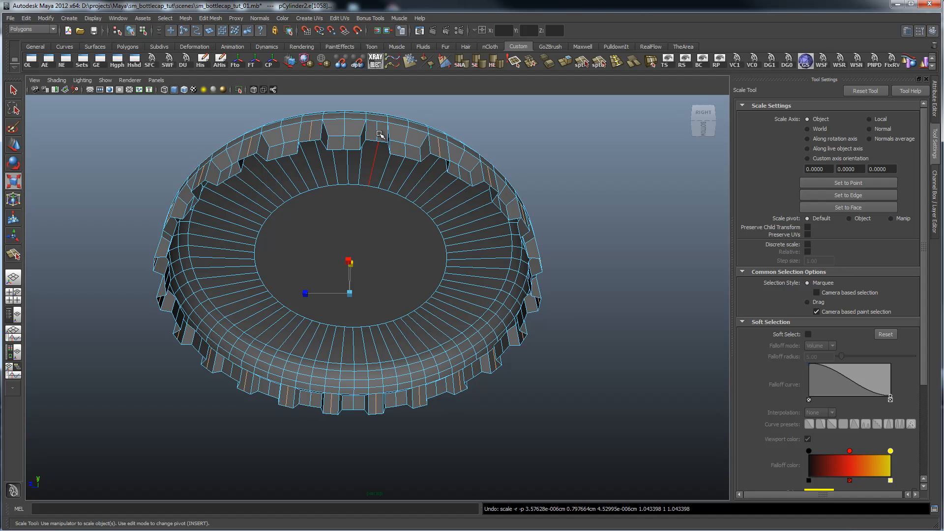
Add the missed middle tooth edge to the selection and scale all selected edges outward in X and Z to make the teeth pointed
shift+click(378, 133)
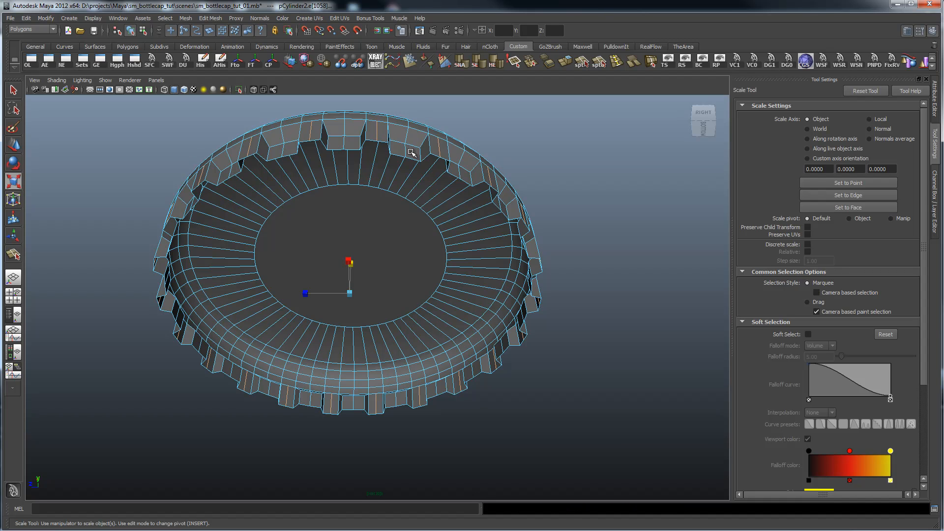
alt+drag(432, 180, 403, 214)
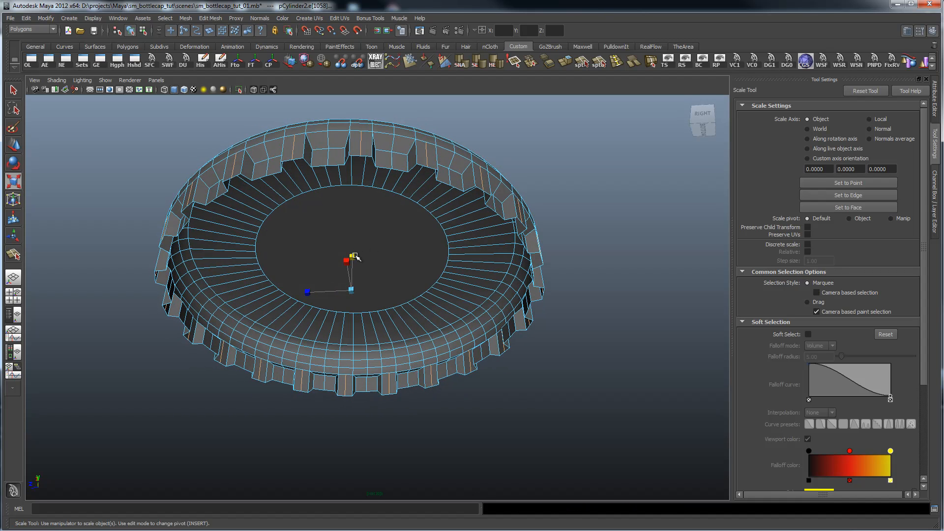
drag(353, 256, 440, 226)
click(357, 305)
drag(357, 305, 359, 305)
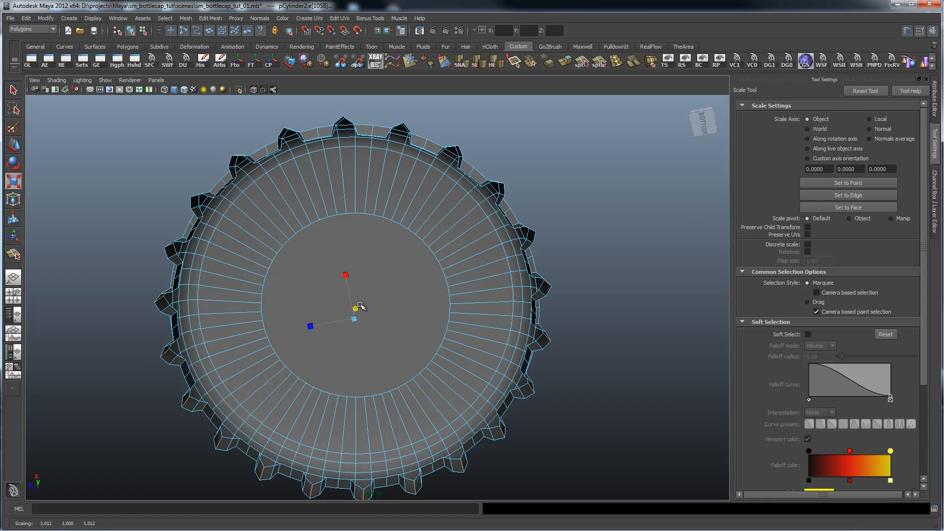
alt+drag(441, 284, 518, 347)
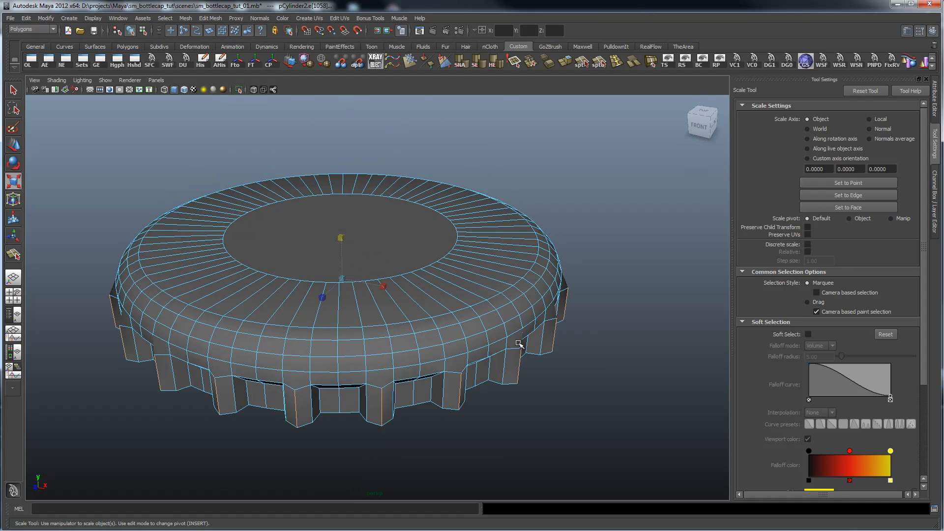
Preview the cap smoothed with nothing selected, inspect the pointed teeth, and return the reselected cap to unsmoothed display
key(3)
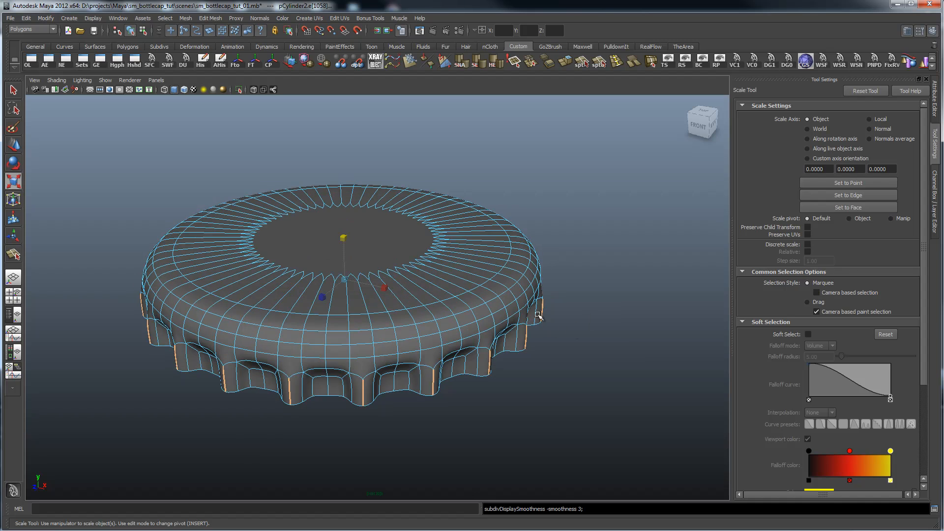
alt+right_drag(370, 328, 541, 329)
click(601, 394)
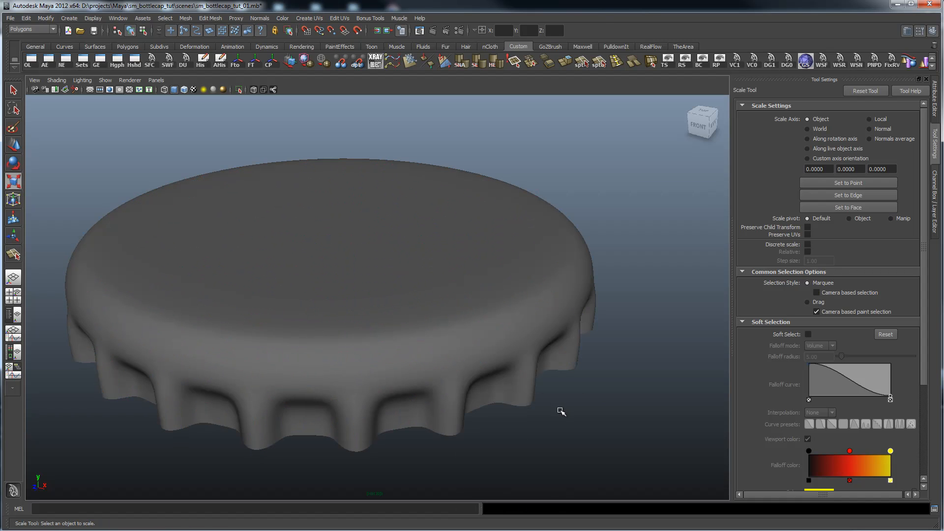
mouse_move(524, 347)
alt+mouse_down()
mouse_move(613, 341)
mouse_move(533, 341)
alt+mouse_up()
click(519, 319)
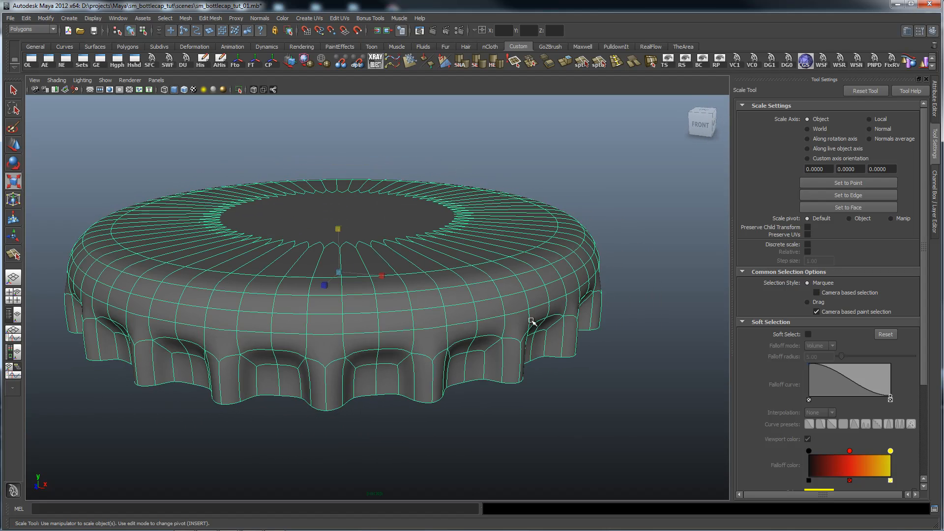
key(1)
Insert one horizontal edge loop midway up the teeth around the cap, using the Multiple edge loops option with a count of 1
alt+right_drag(596, 305, 516, 298)
alt+drag(507, 297, 432, 268)
alt+right_drag(423, 301, 426, 302)
alt+drag(426, 302, 486, 331)
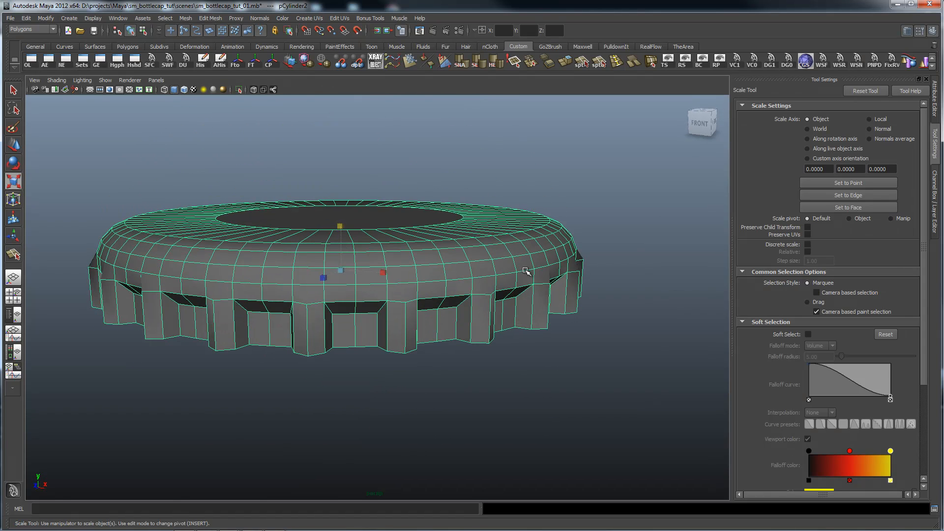
alt+drag(526, 271, 547, 292)
key(space)
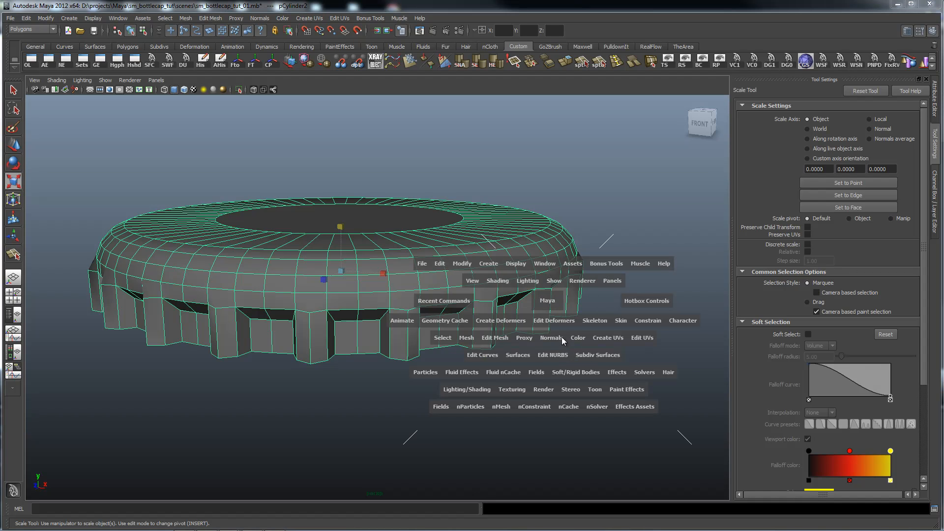
mouse_move(503, 261)
shift+right_down()
mouse_move(499, 288)
mouse_move(483, 270)
mouse_move(496, 275)
shift+right_up()
click(834, 161)
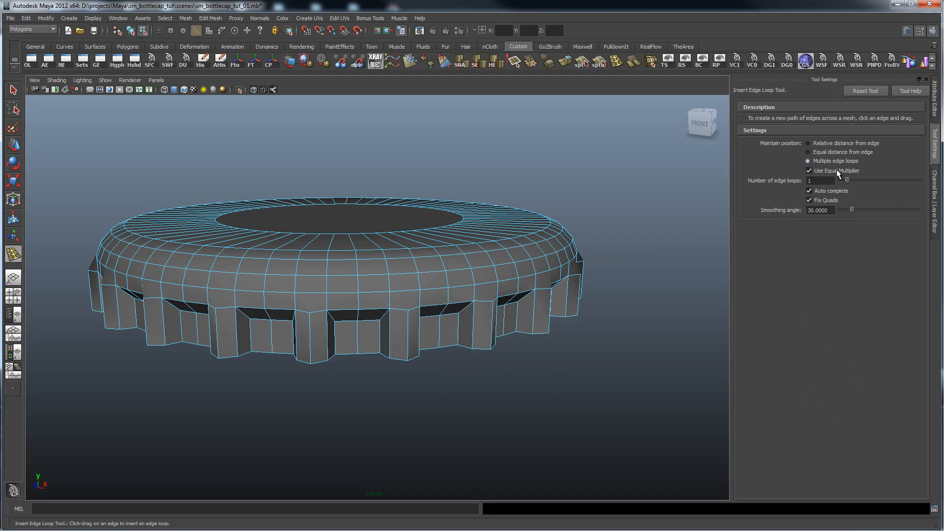
click(493, 326)
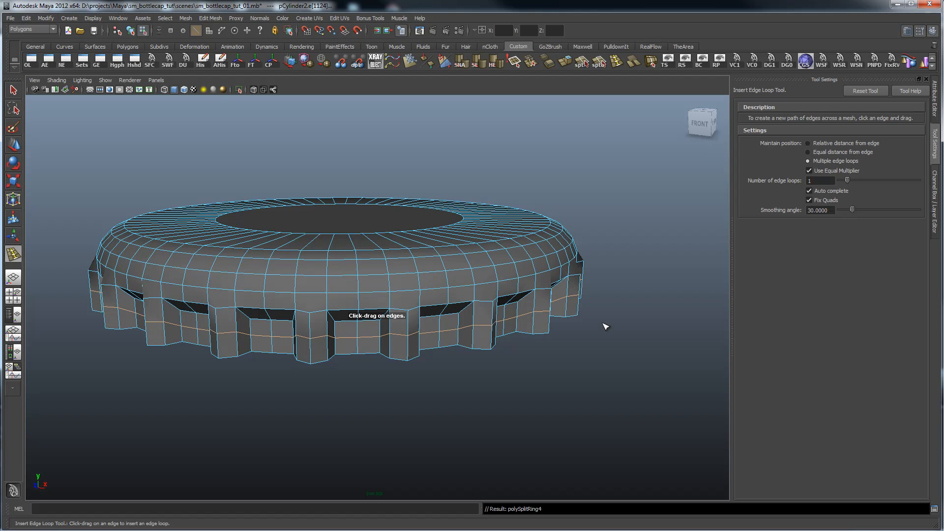
Select the bottom row of tooth vertices around the whole cap from the side view in vertex mode
key(space)
drag(605, 326, 633, 320)
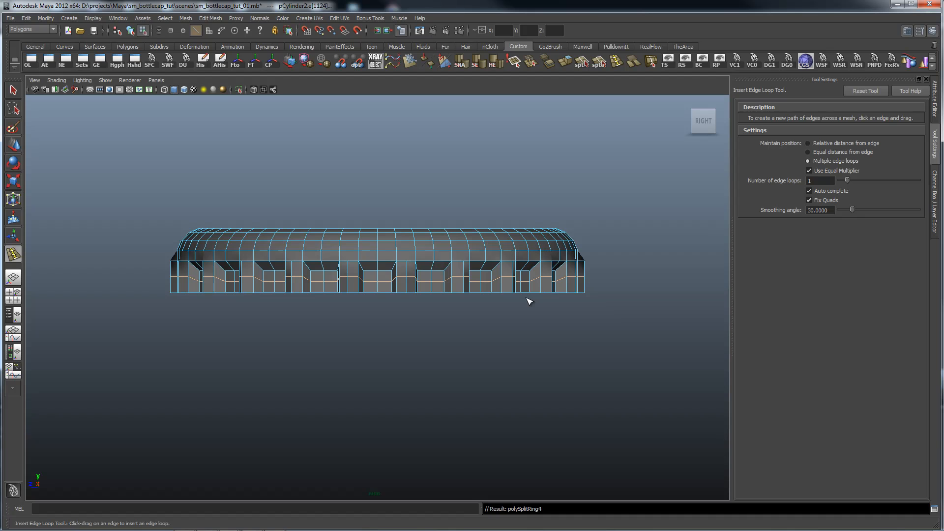
key(q)
right_click(486, 285)
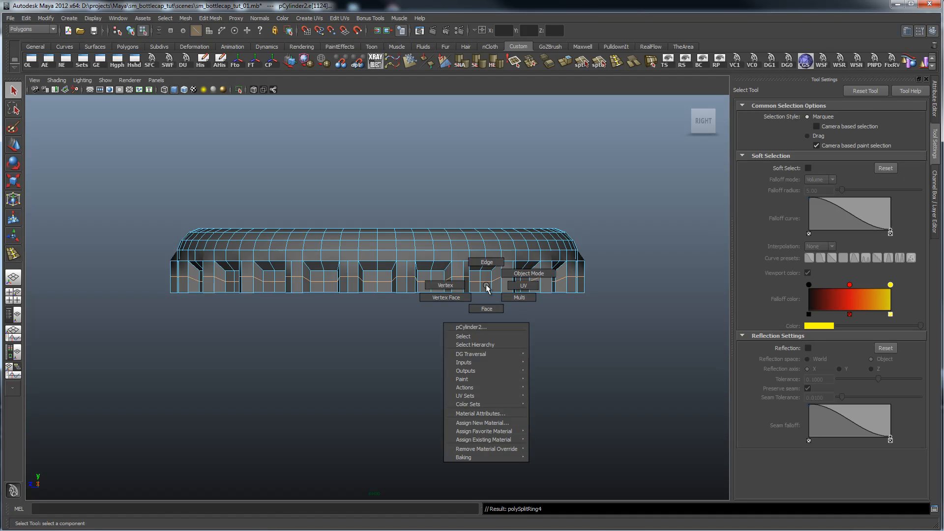
click(440, 285)
drag(161, 288, 562, 299)
key(space)
Scale the selected bottom vertices outward in X and Z by about 1.023 to flare the teeth
alt+drag(428, 271, 466, 274)
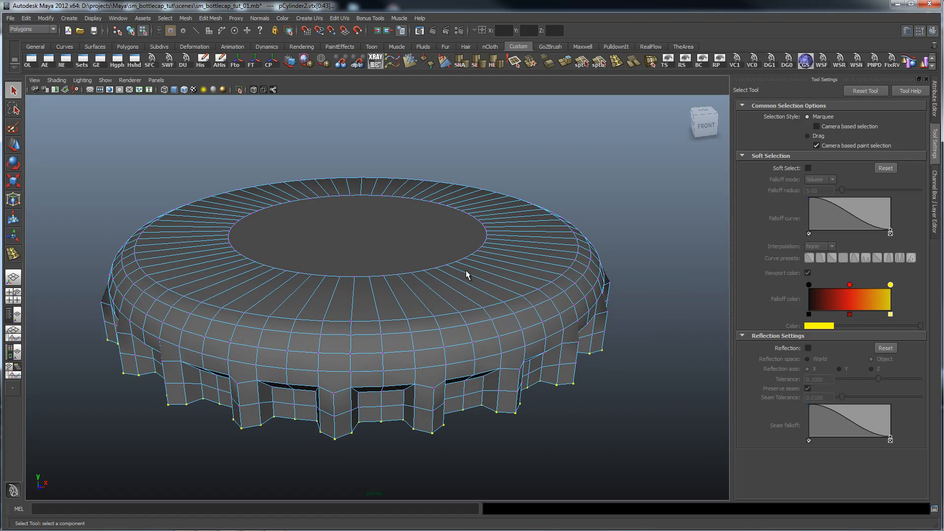
key(r)
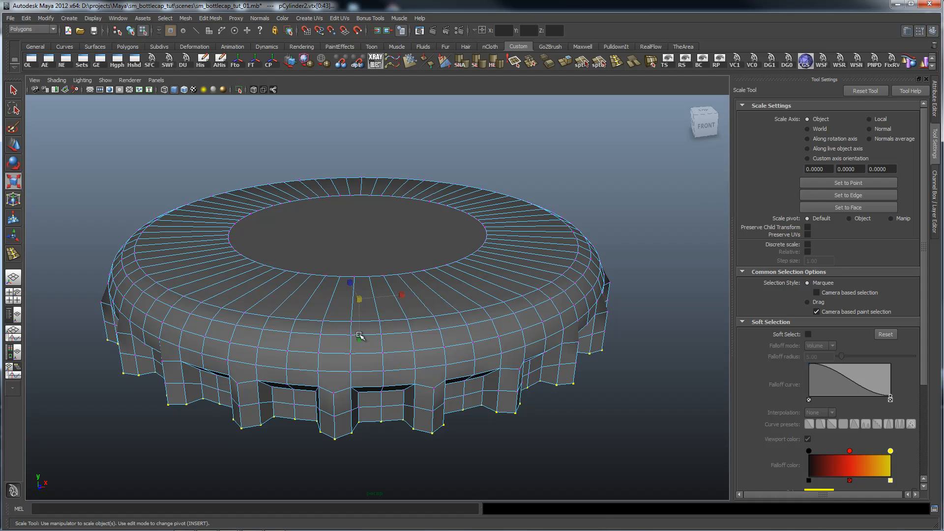
drag(360, 337, 363, 339)
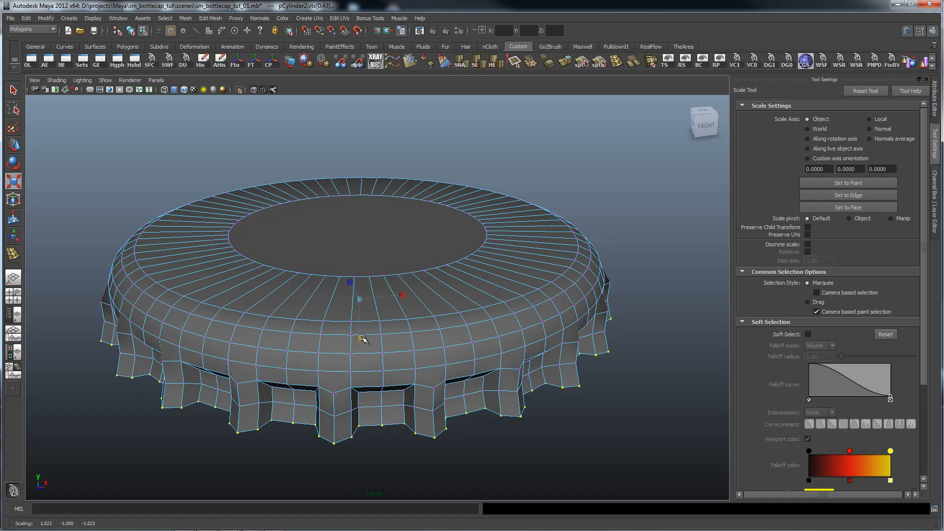
Examine the flared teeth from several angles in smoothed and unsmoothed display
alt+drag(665, 335, 492, 315)
alt+right_drag(492, 315, 376, 286)
alt+drag(376, 287, 358, 290)
alt+right_drag(357, 290, 480, 300)
alt+drag(481, 301, 524, 289)
key(3)
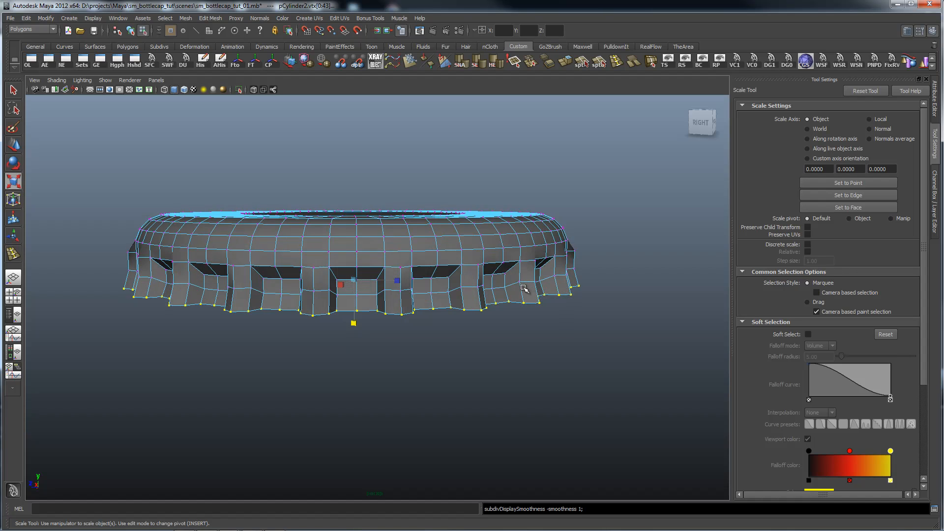
alt+drag(523, 289, 468, 261)
alt+drag(501, 301, 469, 278)
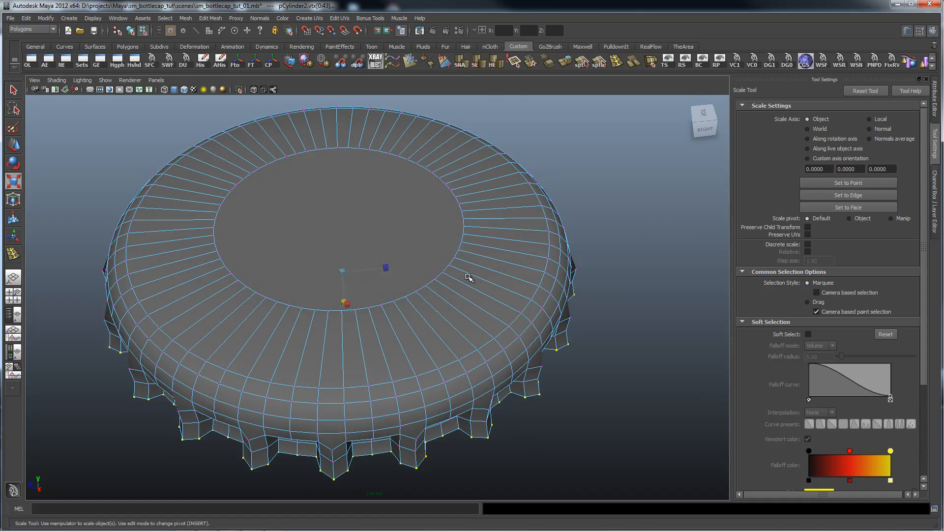
alt+drag(463, 314, 472, 354)
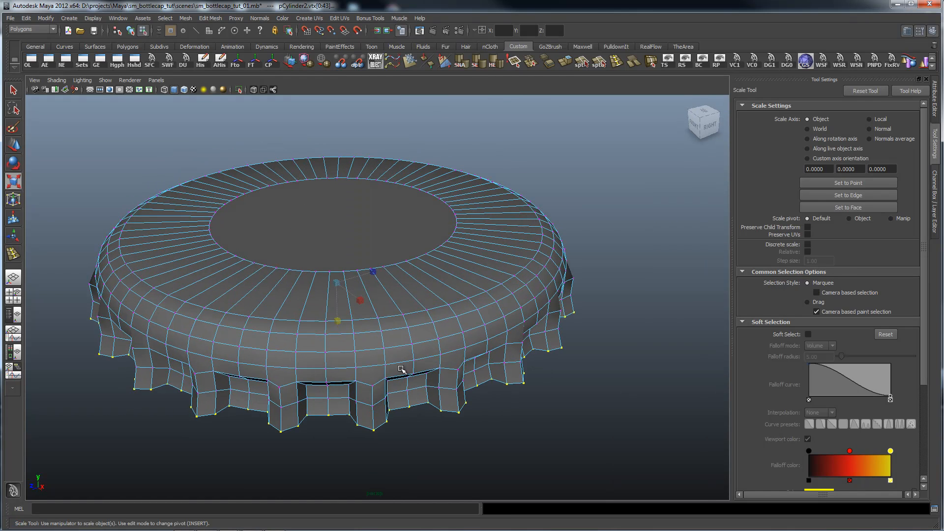
alt+drag(525, 316, 427, 316)
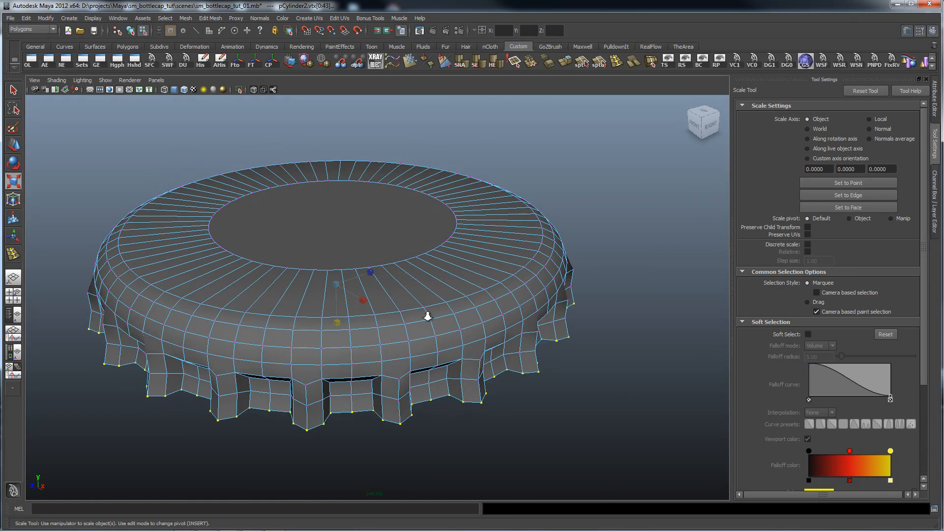
alt+right_drag(427, 316, 466, 323)
alt+drag(442, 218, 408, 232)
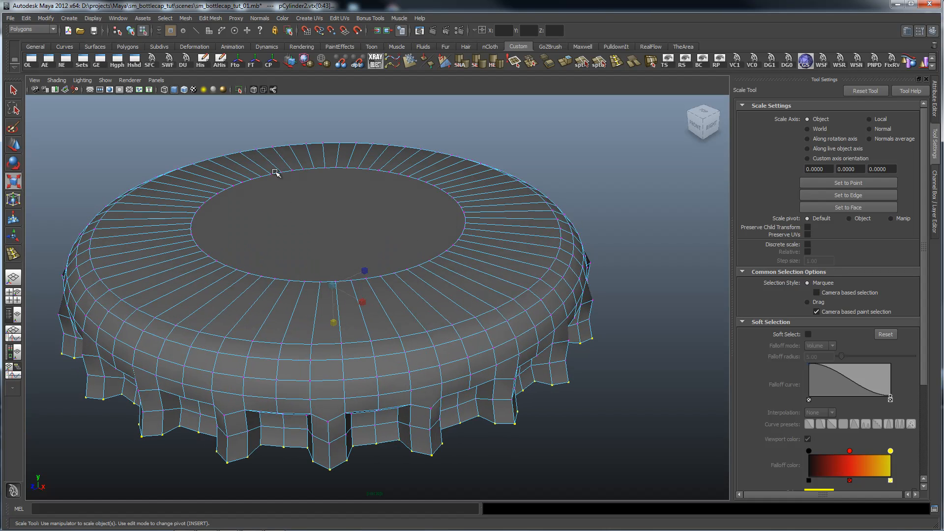
Select the large round face at the centre of the cap's top and apply Poke Face to it
right_drag(330, 226, 326, 248)
click(373, 272)
alt+drag(448, 238, 467, 228)
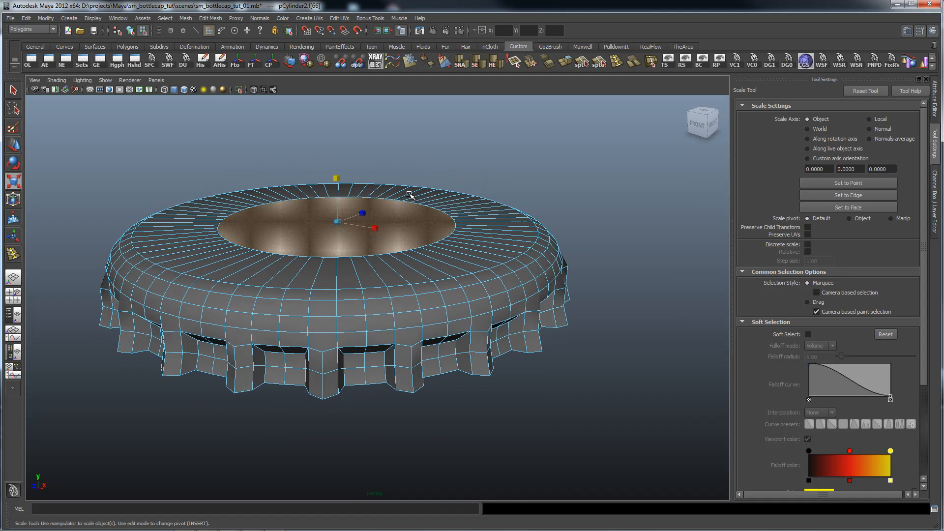
alt+drag(409, 195, 385, 223)
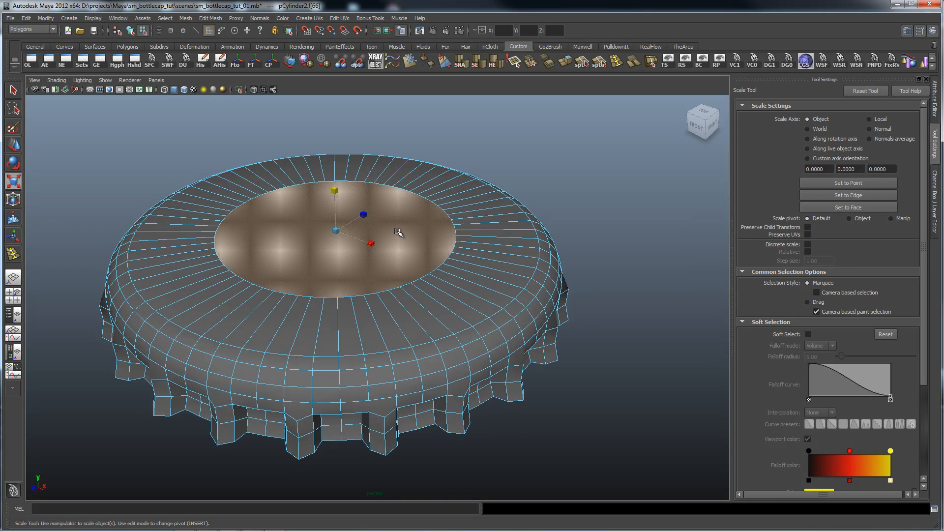
alt+drag(398, 232, 464, 234)
scroll(411, 200, up, 4)
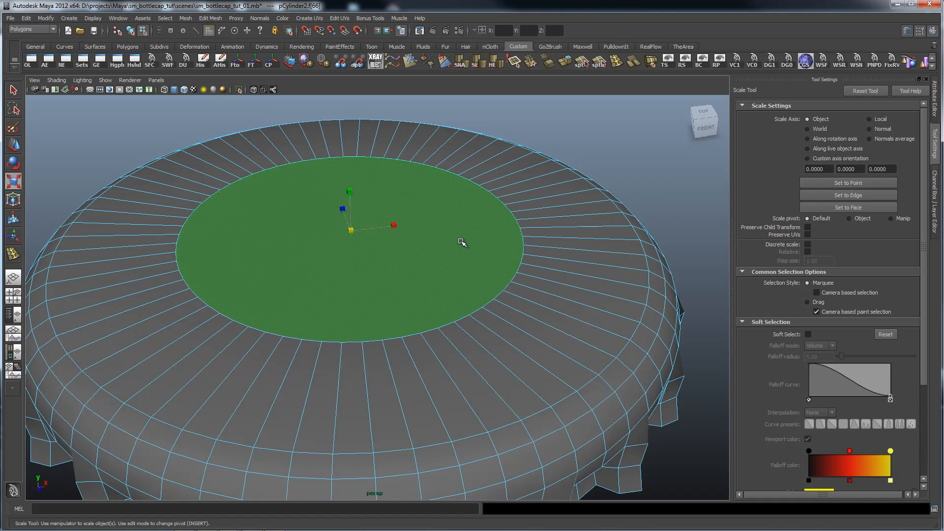
alt+right_drag(461, 241, 429, 243)
alt+drag(430, 243, 425, 248)
shift+right_click(423, 246)
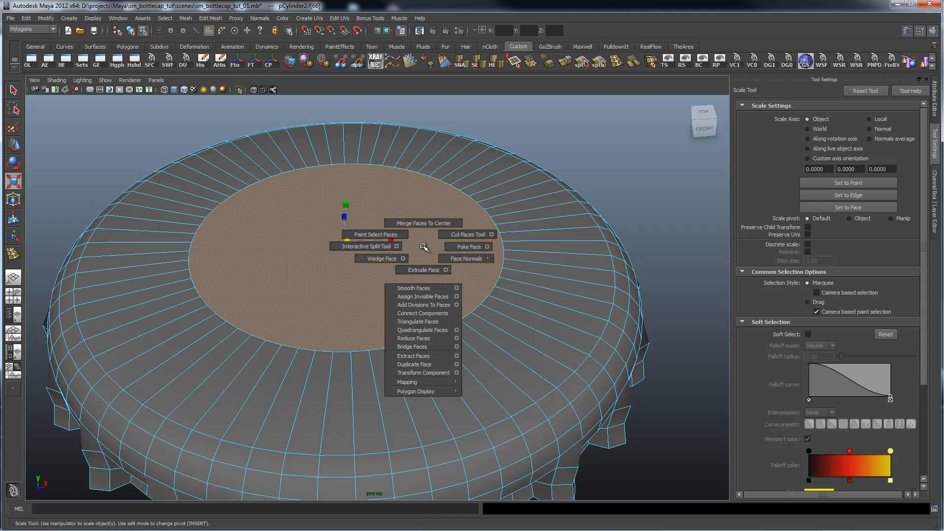
shift+right_drag(423, 246, 460, 245)
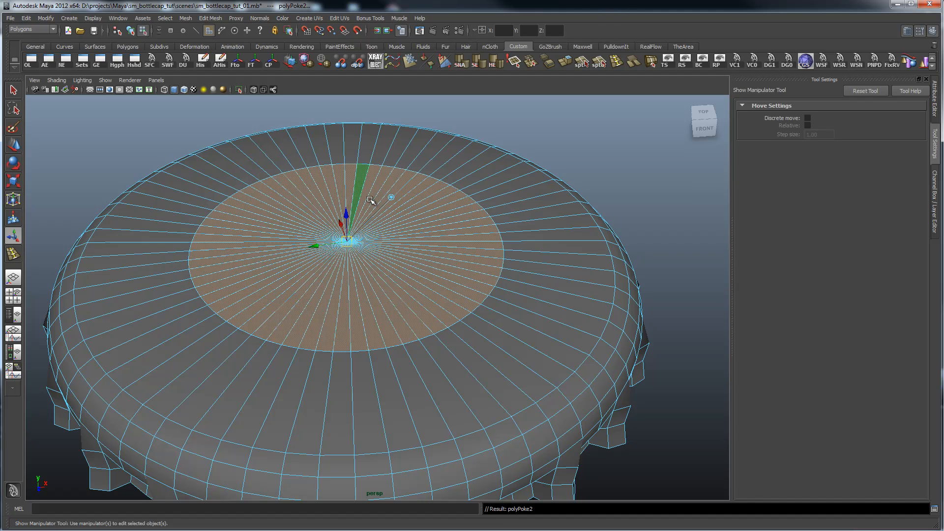
Select every other radial edge inside the inner ring of the cap's top in edge mode and delete the selected edges
alt+drag(497, 264, 498, 290)
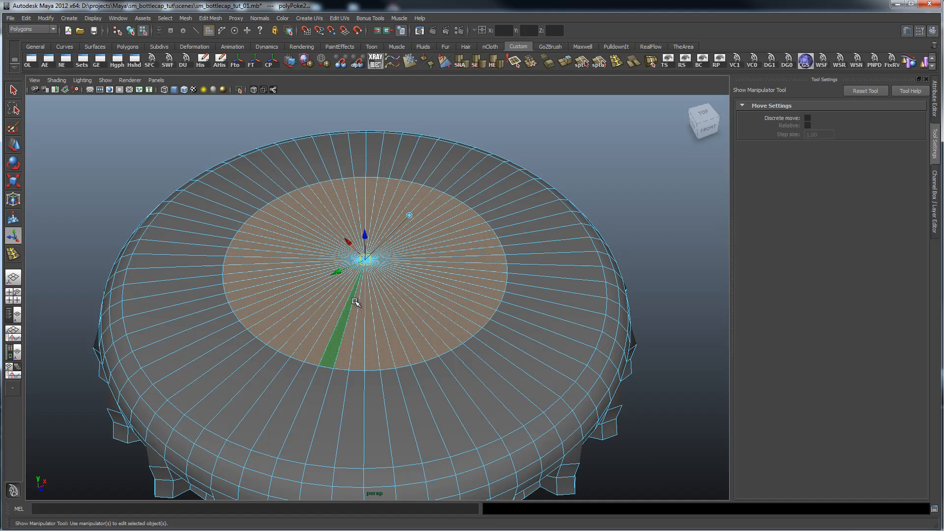
right_click(459, 289)
alt+drag(512, 240, 474, 246)
right_drag(473, 246, 491, 211)
scroll(531, 277, down, 1)
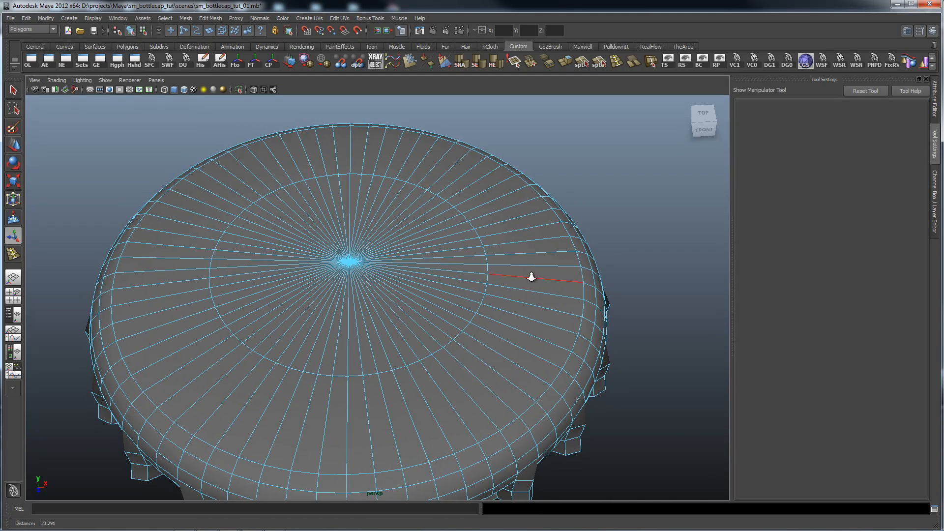
scroll(531, 277, down, 4)
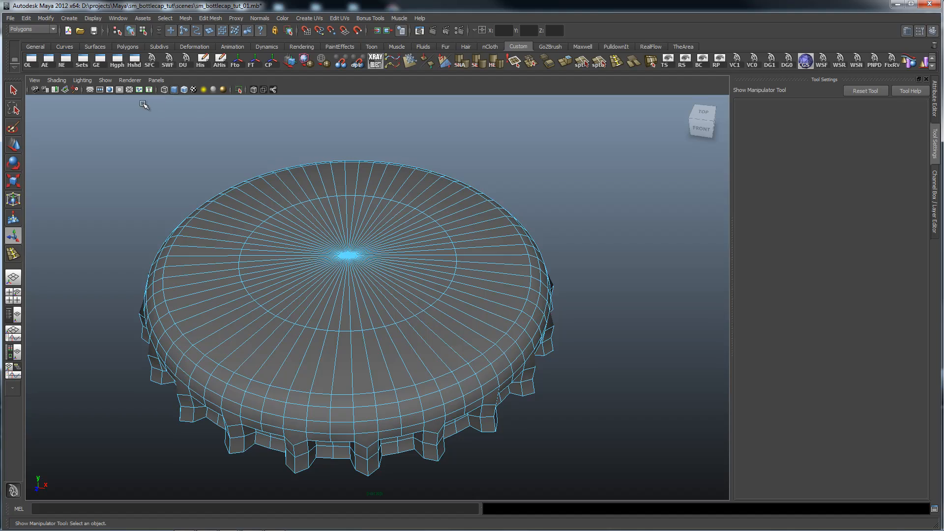
alt+drag(406, 209, 305, 229)
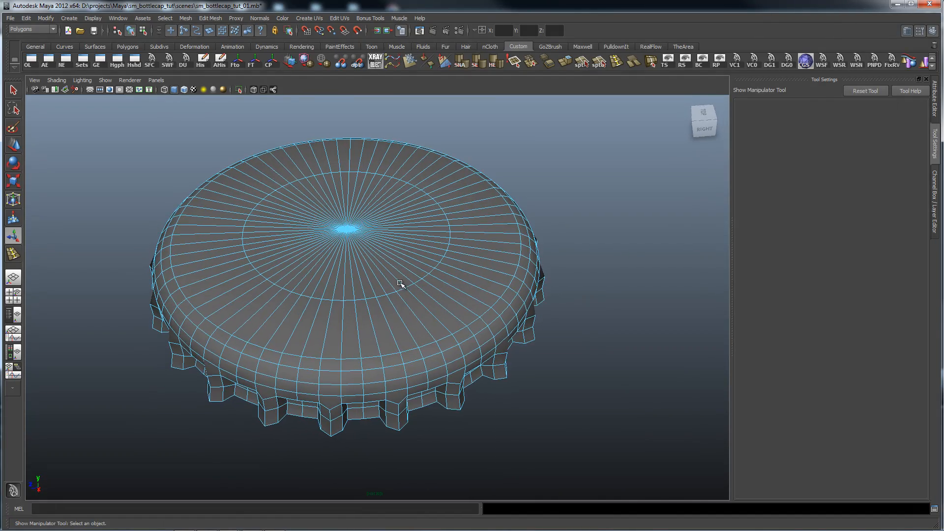
click(354, 290)
click(90, 90)
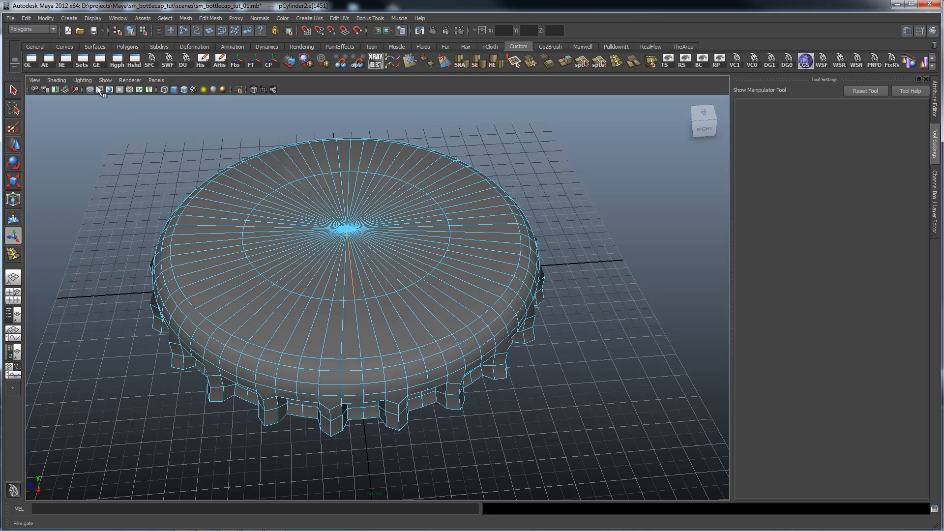
click(89, 90)
alt+right_drag(217, 209, 442, 295)
shift+click(414, 330)
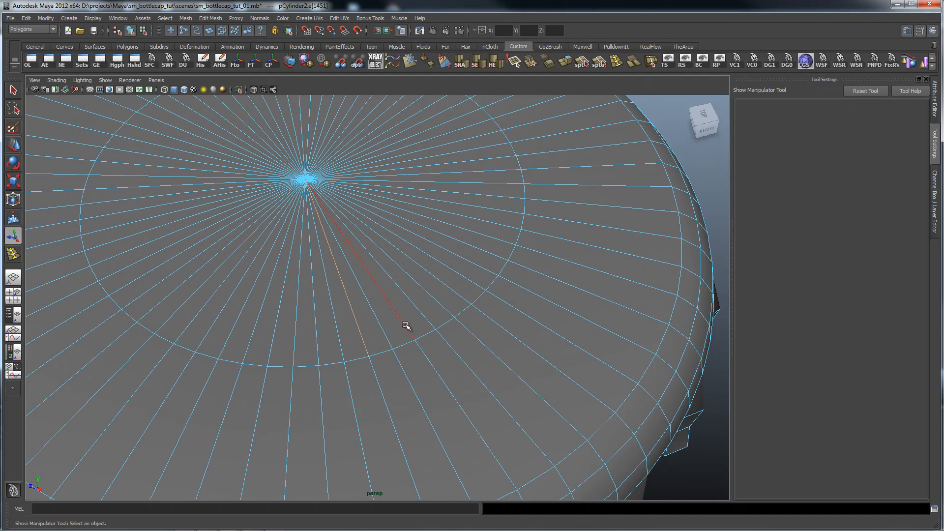
shift+click(433, 296)
shift+click(453, 270)
shift+click(472, 244)
shift+click(477, 217)
shift+click(482, 195)
shift+click(486, 171)
shift+click(474, 150)
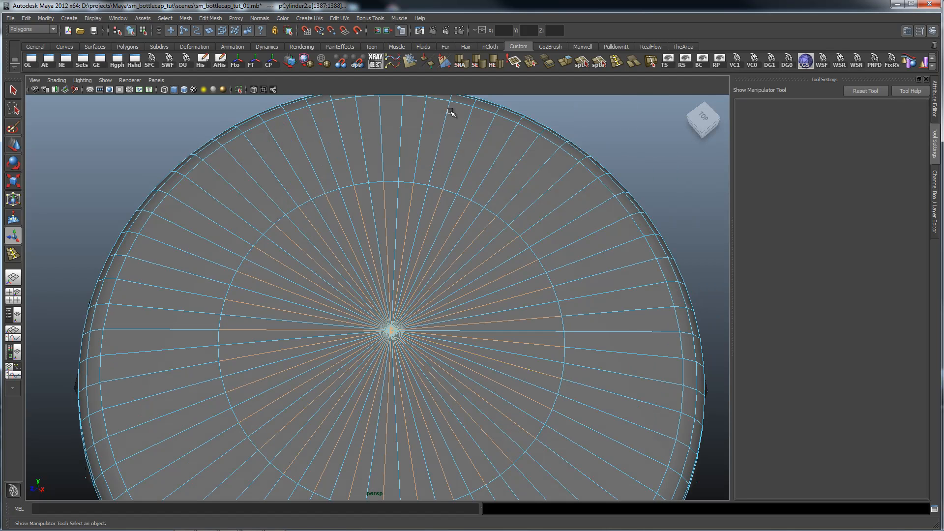
alt+drag(451, 113, 495, 235)
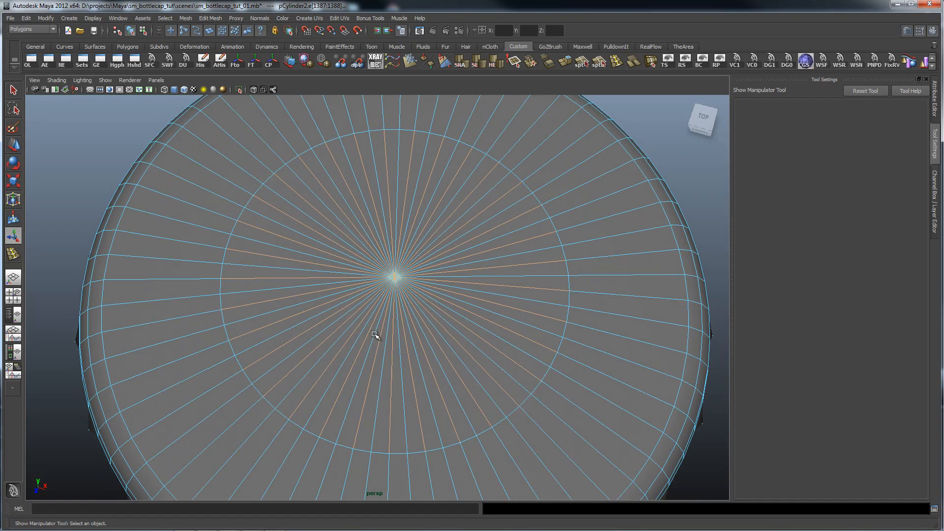
key(Delete)
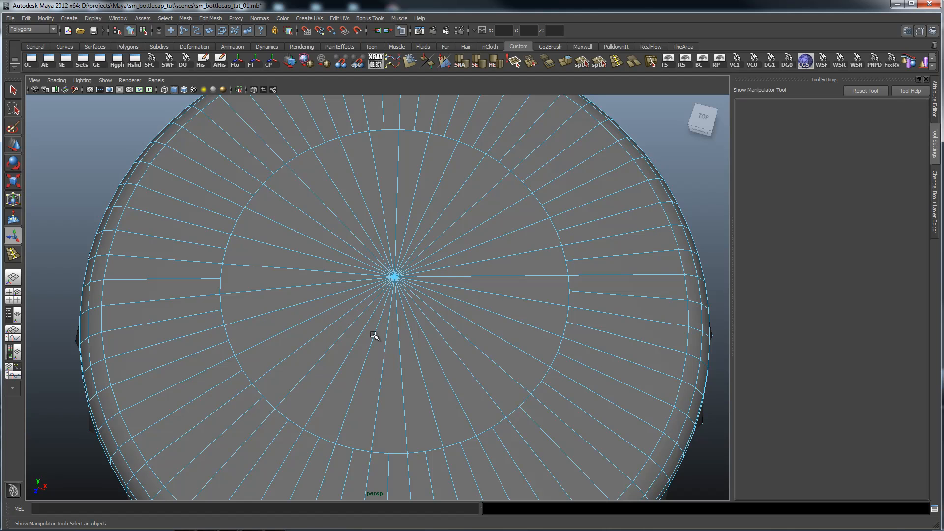
Pick individual wedge faces on the cap's top to examine the new topology, and return to object mode
alt+drag(441, 358, 410, 355)
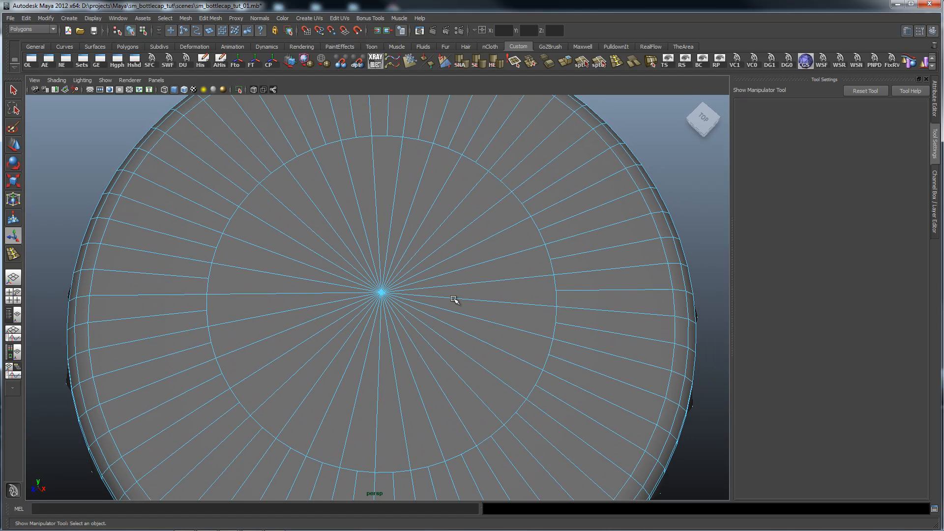
right_drag(417, 169, 414, 190)
click(410, 167)
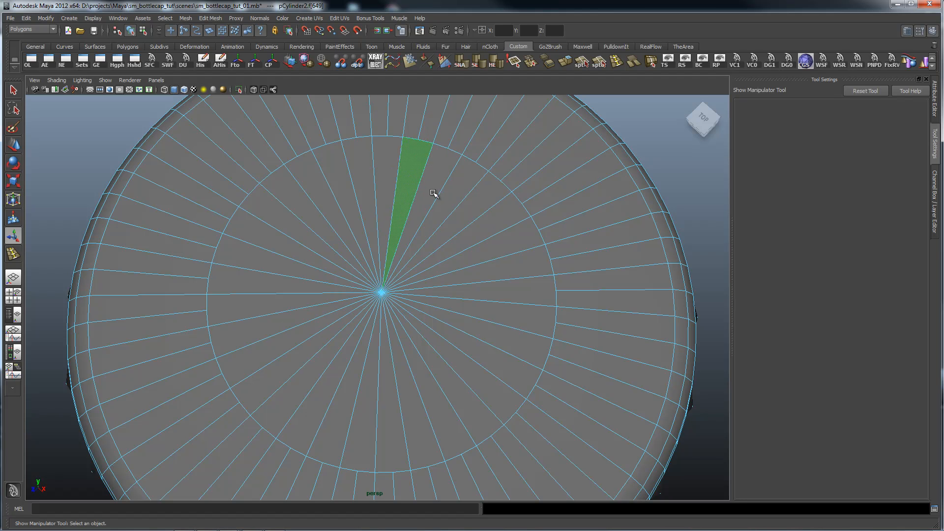
alt+right_drag(546, 310, 331, 280)
mouse_move(331, 280)
alt+mouse_down()
mouse_move(344, 270)
mouse_move(326, 274)
alt+mouse_up()
alt+right_drag(327, 274, 456, 277)
mouse_move(456, 277)
alt+mouse_down()
mouse_move(413, 270)
mouse_move(460, 271)
alt+mouse_up()
right_drag(460, 270, 502, 256)
click(604, 314)
alt+drag(503, 381, 523, 339)
right_drag(523, 338, 524, 361)
click(514, 337)
alt+drag(494, 363, 459, 348)
right_drag(477, 334, 521, 315)
Preview the cap smoothed, inspect its top and teeth, and return the selected cap to unsmoothed display
key(3)
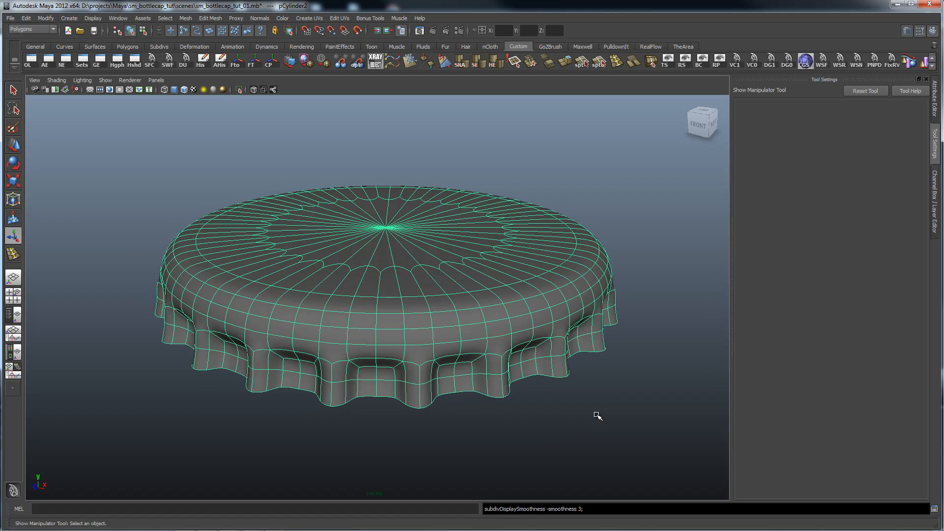
alt+right_drag(596, 415, 548, 390)
mouse_move(548, 389)
alt+mouse_down()
mouse_move(539, 394)
mouse_move(547, 388)
alt+mouse_up()
click(574, 365)
alt+drag(631, 367, 565, 368)
alt+drag(400, 382, 500, 314)
click(514, 289)
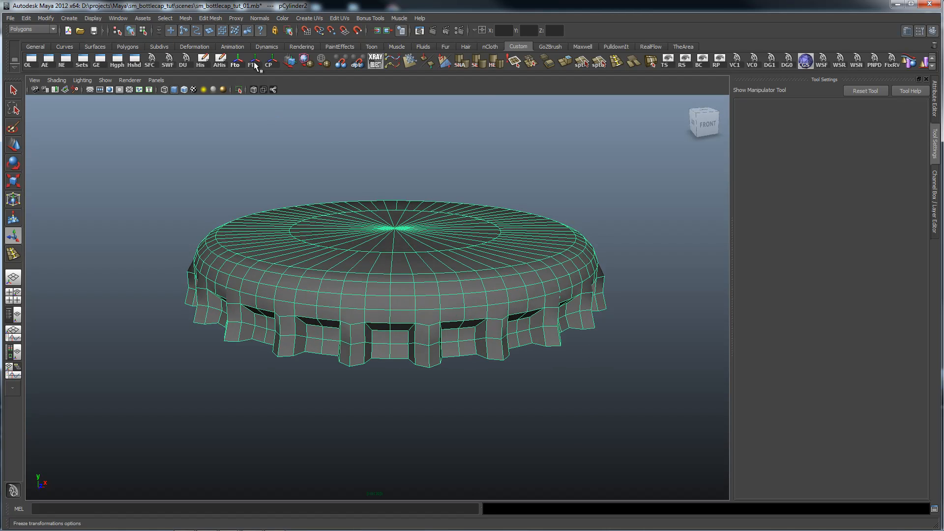
Extrude all the cap's faces with a Local Translate Z of 0.05 to begin the wall thickness
click(568, 61)
alt+drag(600, 182, 483, 254)
alt+right_drag(483, 253, 501, 322)
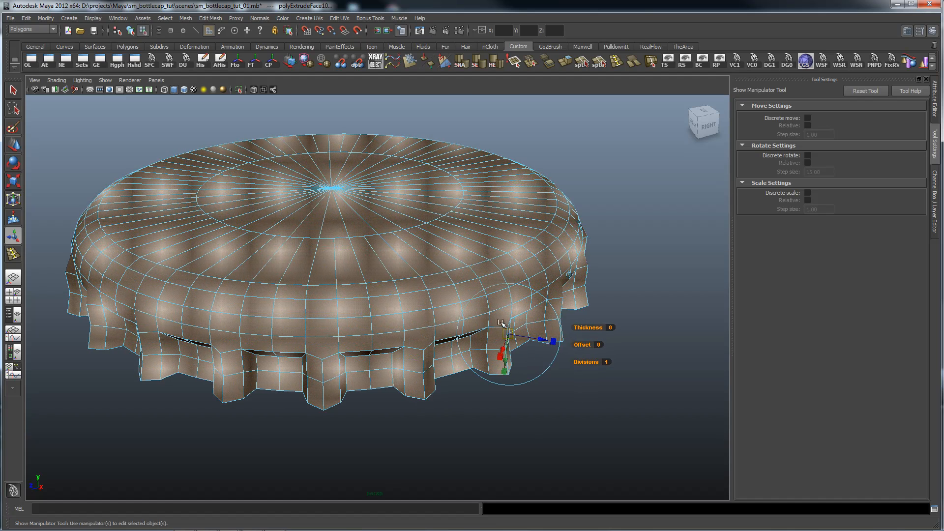
drag(544, 339, 546, 338)
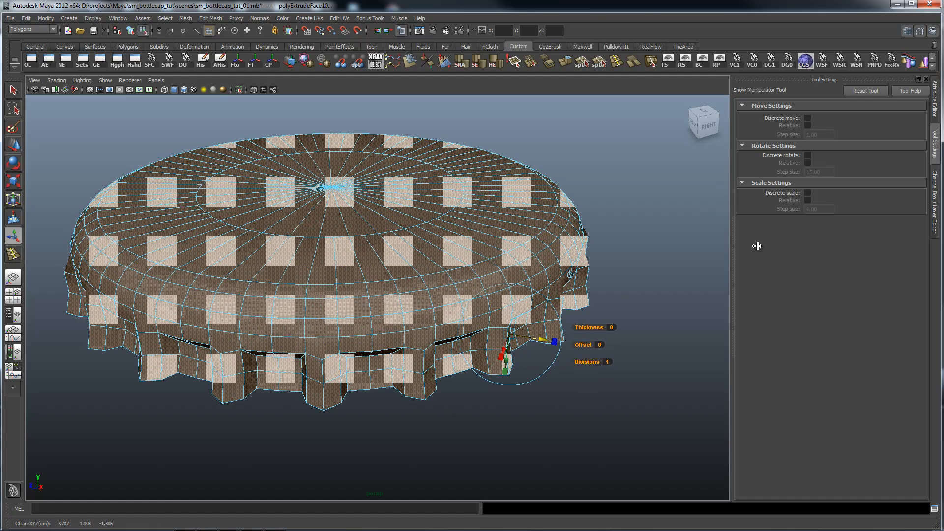
click(934, 215)
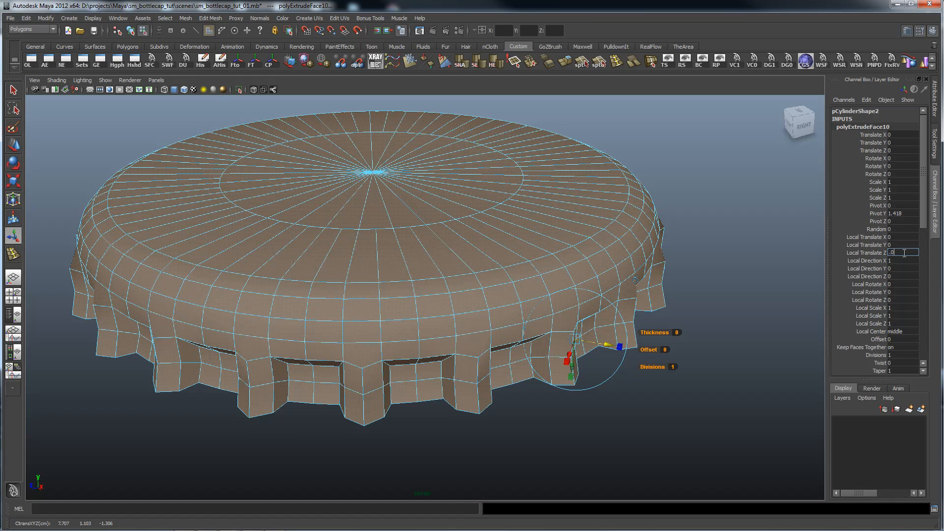
key(Return)
alt+drag(480, 419, 645, 379)
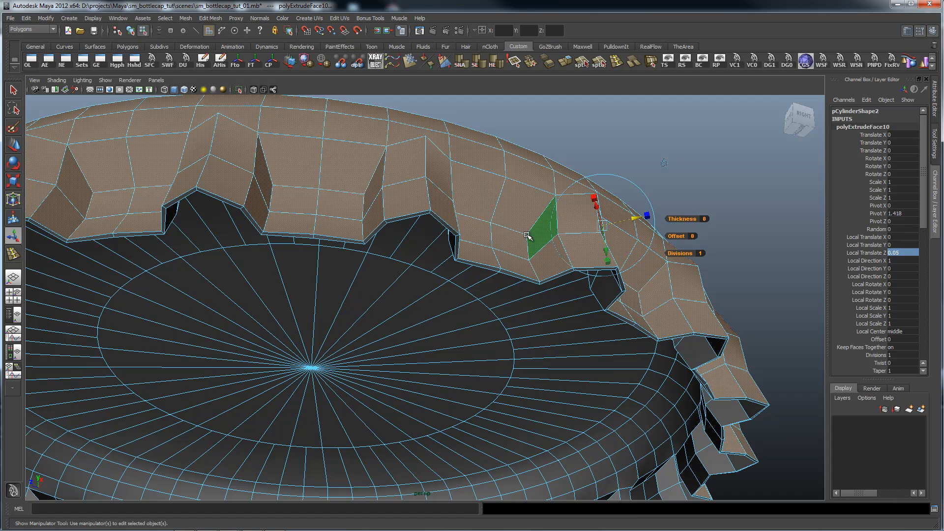
Extrude the cap's faces a second time with a Local Translate Z of 0.05
key(ctrl+e)
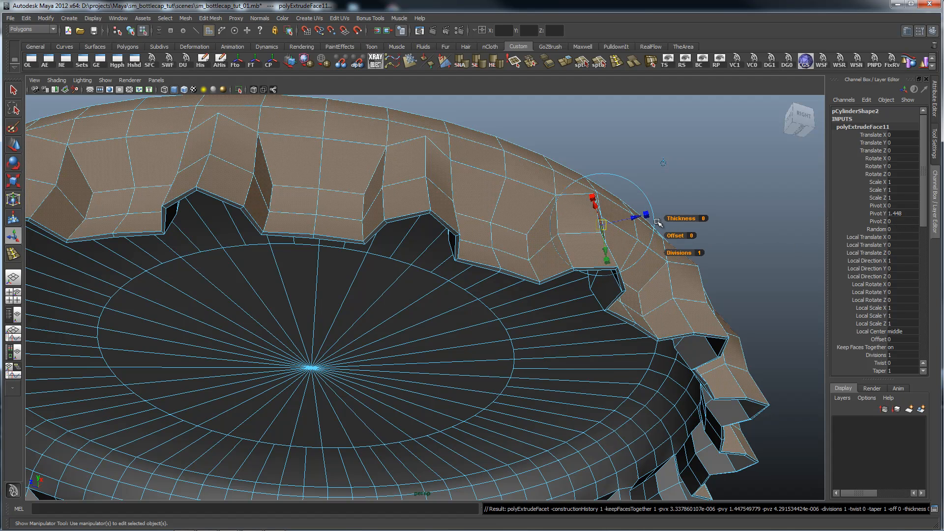
drag(636, 220, 640, 219)
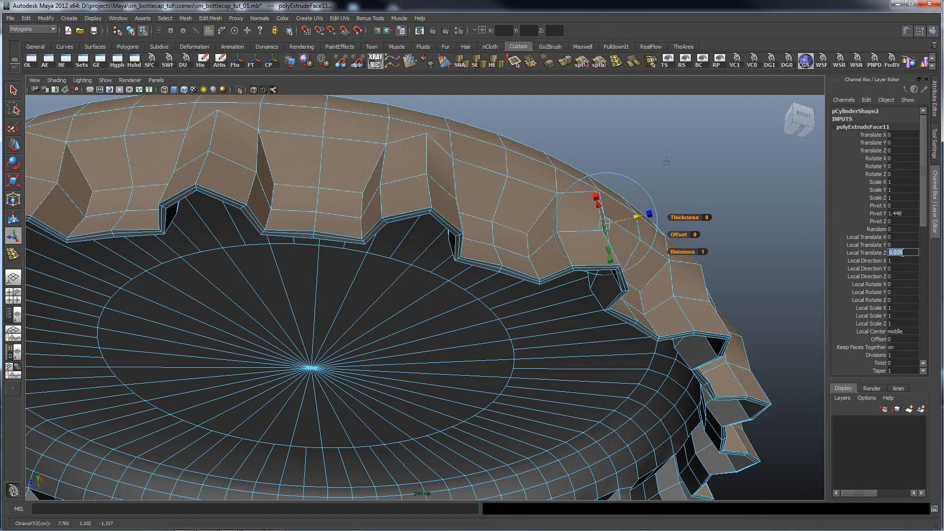
text(0.05)
key(Return)
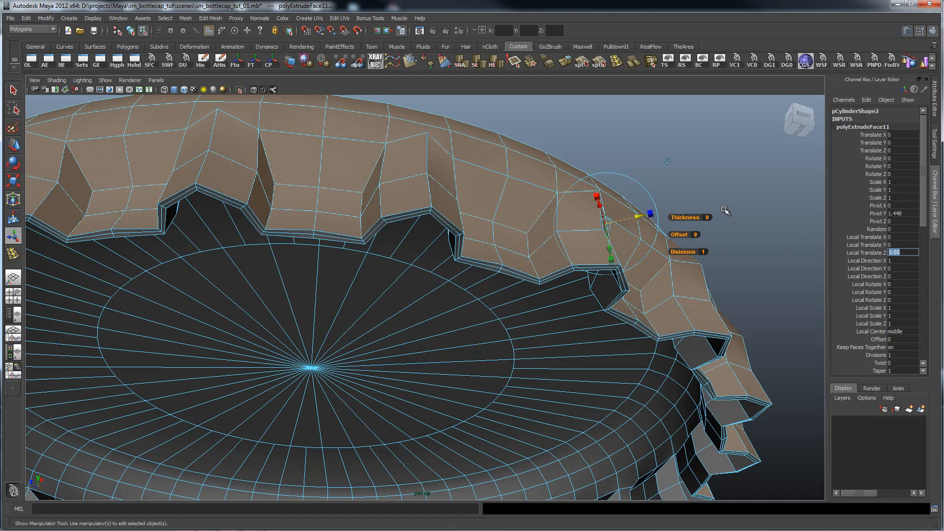
Extrude the cap's faces a third time, setting Local Translate Z to 0.05
key(ctrl+e)
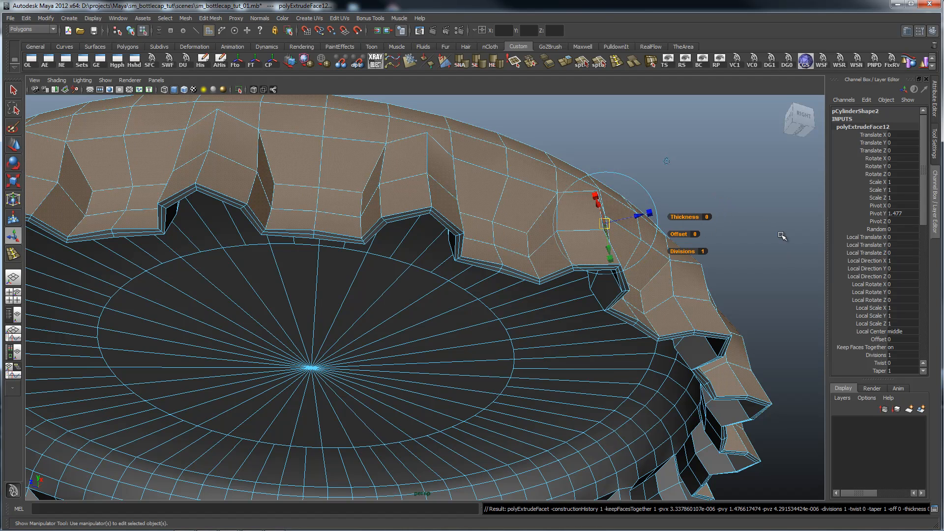
mouse_move(655, 221)
mouse_down()
mouse_move(639, 212)
mouse_move(648, 215)
mouse_up()
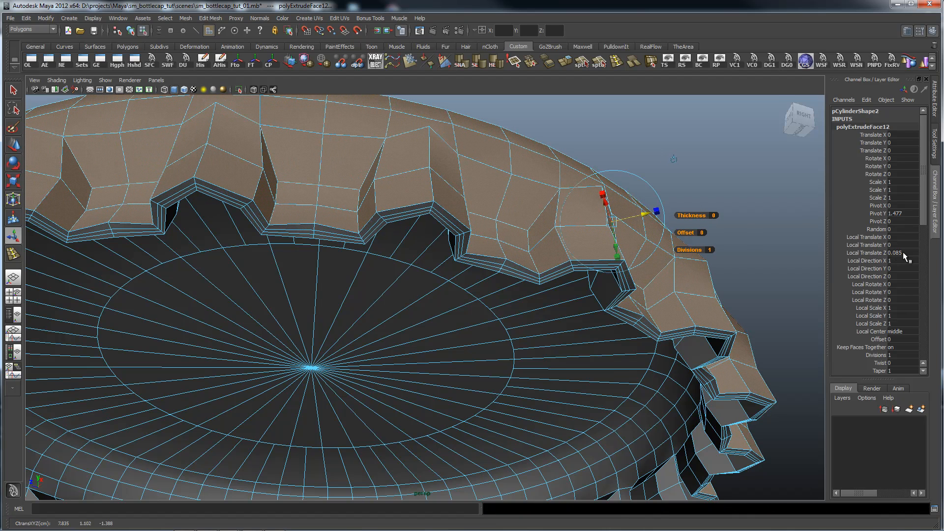
text(0.05)
key(Return)
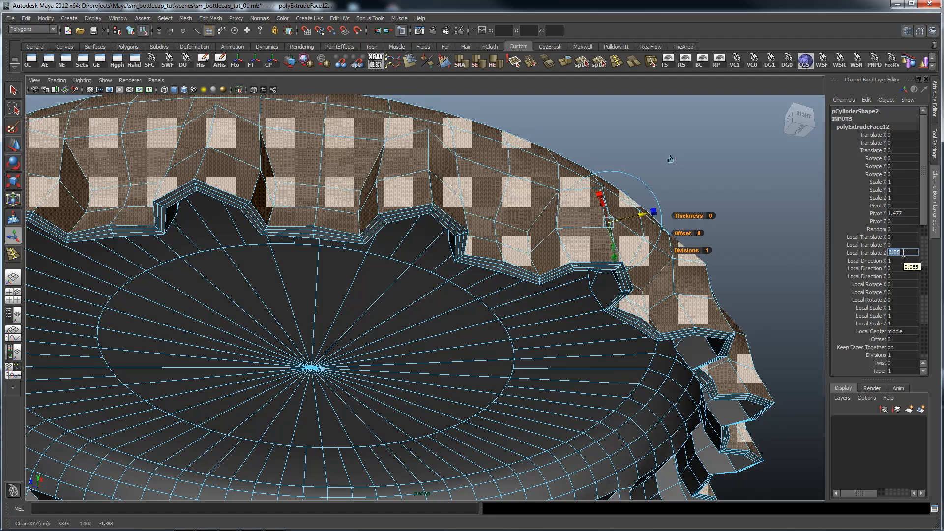
Select the middle loop of faces along the cap's lower rim and move it up about 0.18 units in Y
alt+drag(559, 349, 451, 358)
alt+middle_drag(495, 257, 465, 339)
alt+right_drag(465, 340, 527, 290)
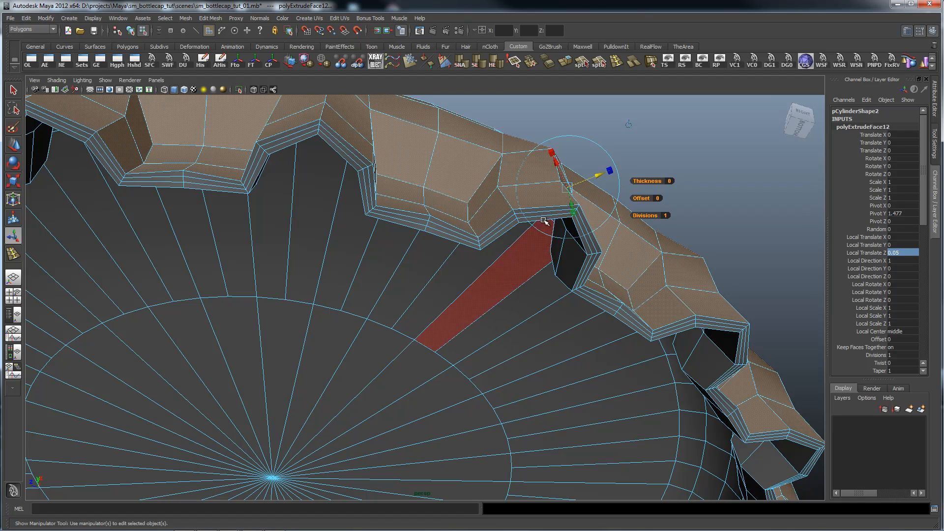
alt+drag(531, 227, 447, 319)
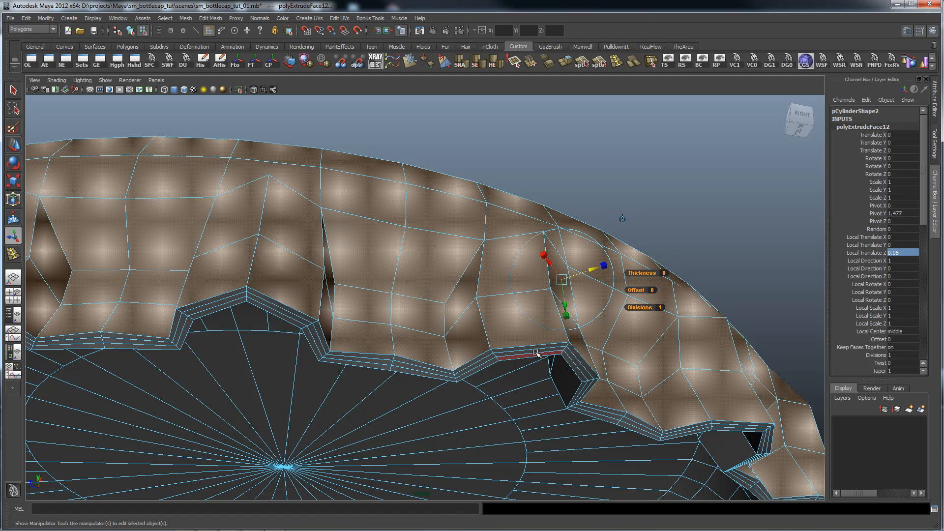
mouse_move(537, 348)
right_down()
mouse_move(536, 327)
mouse_move(538, 349)
right_up()
click(539, 351)
shift+double_click(484, 362)
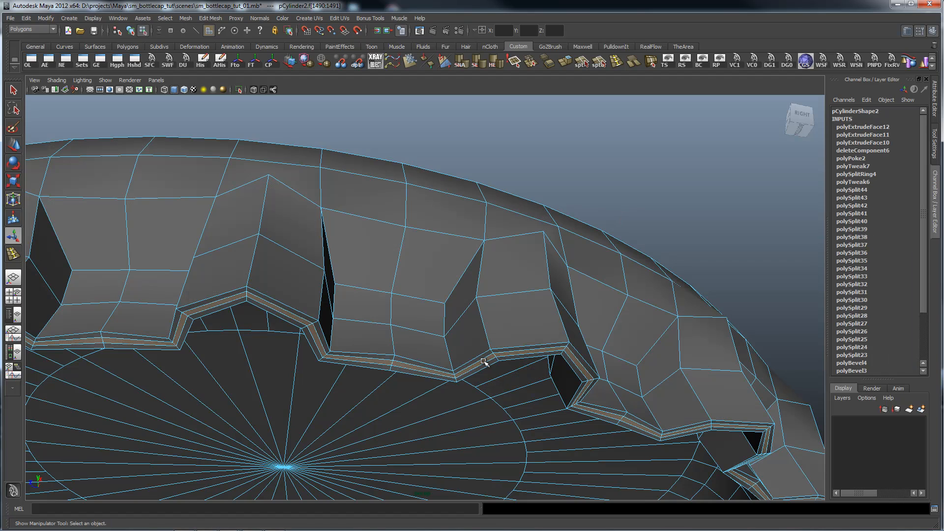
key(w)
scroll(558, 359, down, 8)
alt+drag(421, 337, 419, 362)
drag(350, 394, 352, 395)
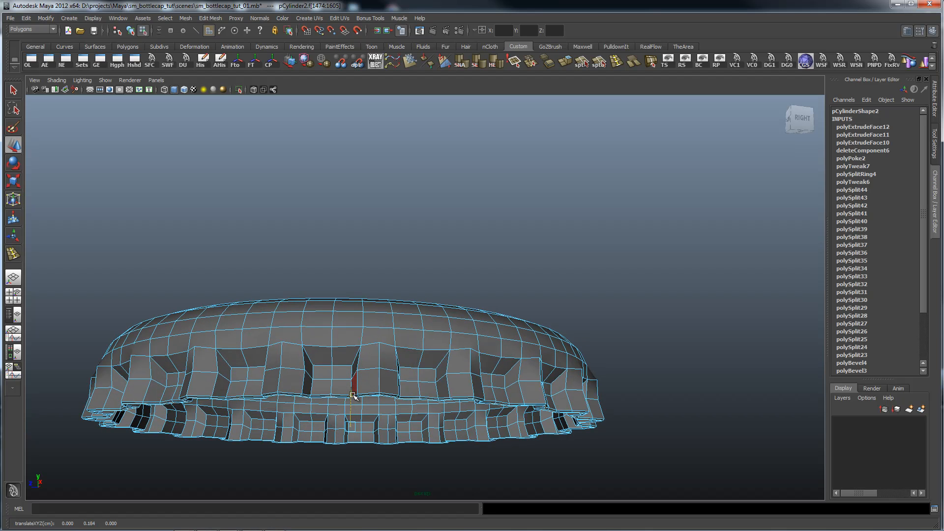
scroll(421, 385, up, 5)
alt+drag(511, 432, 550, 347)
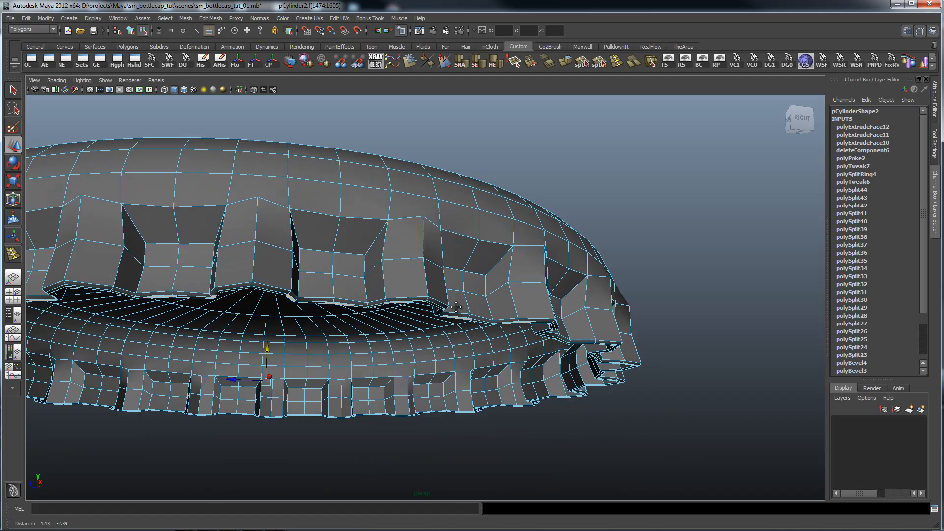
Set the Insert Edge Loop Tool to equal distance from edge and insert a loop near the lower edge of the teeth's outer side
scroll(551, 346, up, 3)
scroll(550, 346, up, 2)
right_drag(581, 312, 675, 358)
click(590, 314)
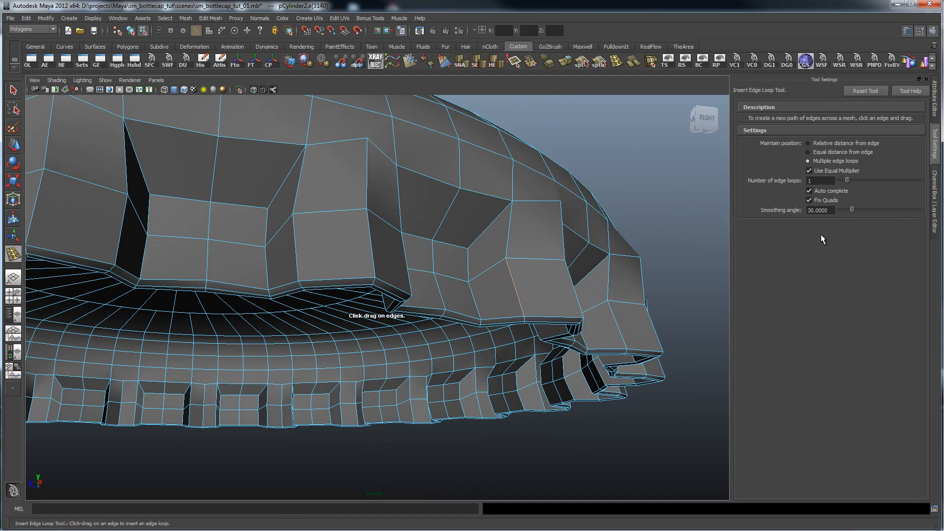
click(808, 152)
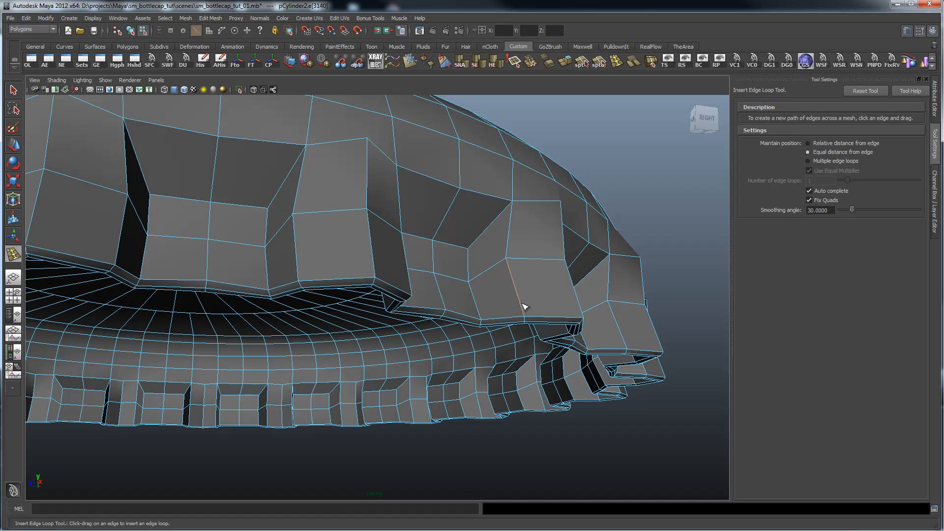
drag(522, 311, 524, 312)
Insert another edge loop close to the lower edge on the inner side of the teeth, and return to object mode
alt+drag(348, 347, 480, 334)
alt+middle_drag(475, 390, 365, 323)
alt+right_drag(365, 323, 592, 353)
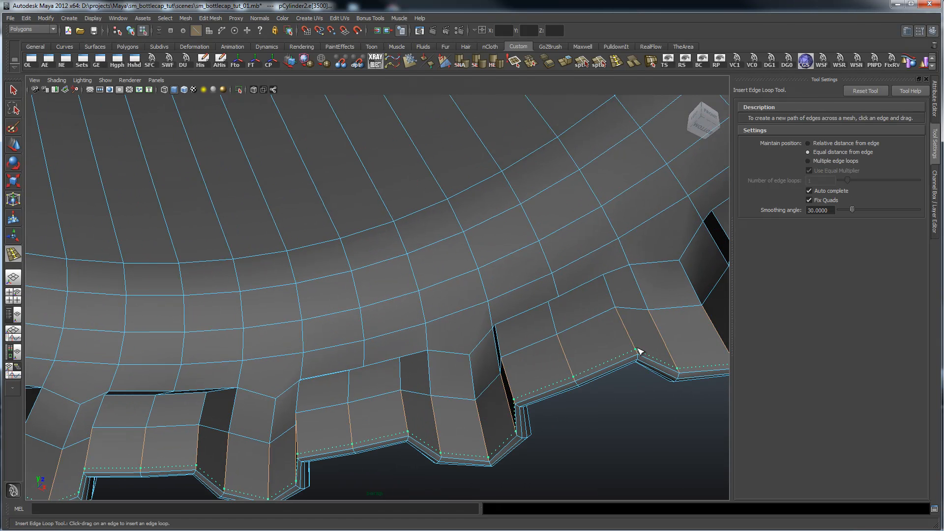
drag(639, 350, 634, 350)
alt+drag(673, 394, 554, 320)
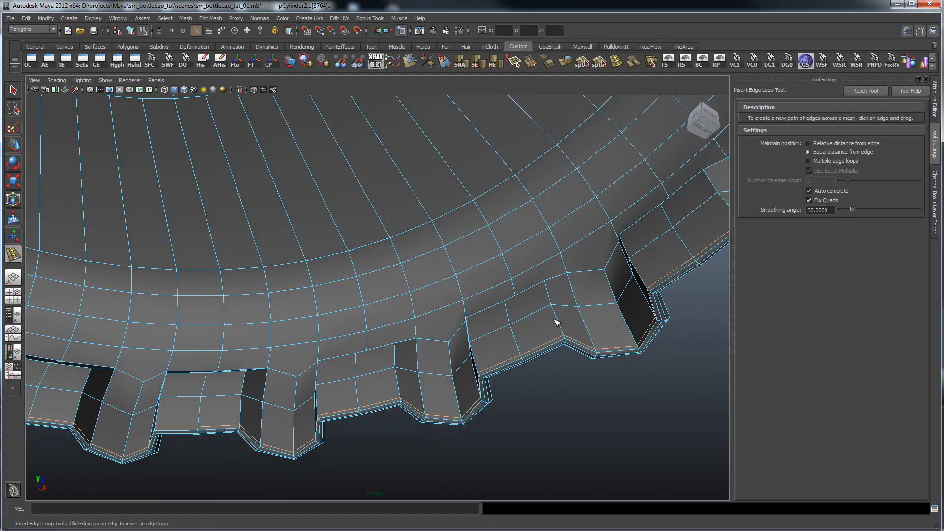
key(q)
right_drag(590, 310, 611, 301)
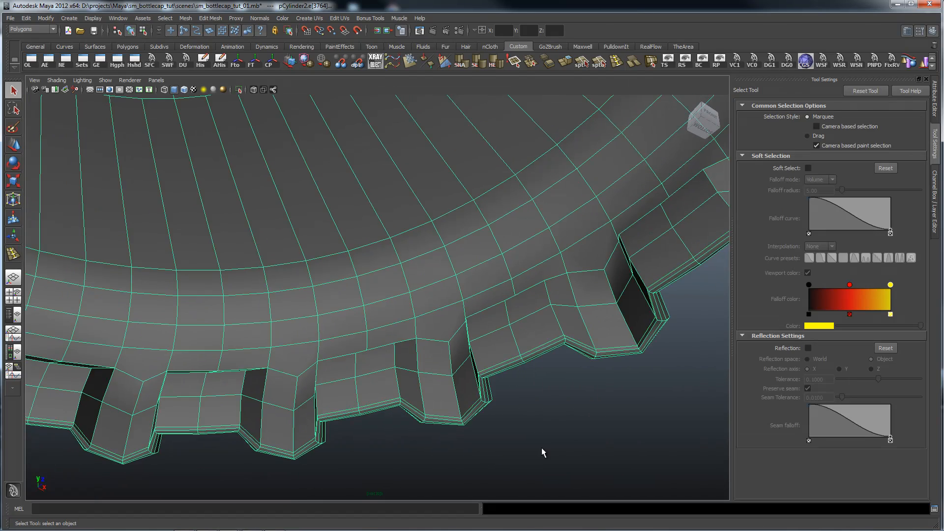
Display the cap smoothed and inspect its thickened rim, teeth and top from several angles
key(3)
alt+drag(610, 417, 499, 377)
click(617, 387)
alt+middle_drag(490, 392, 497, 385)
alt+drag(436, 407, 481, 397)
alt+middle_drag(481, 397, 520, 405)
alt+right_drag(600, 398, 520, 392)
alt+drag(539, 382, 465, 396)
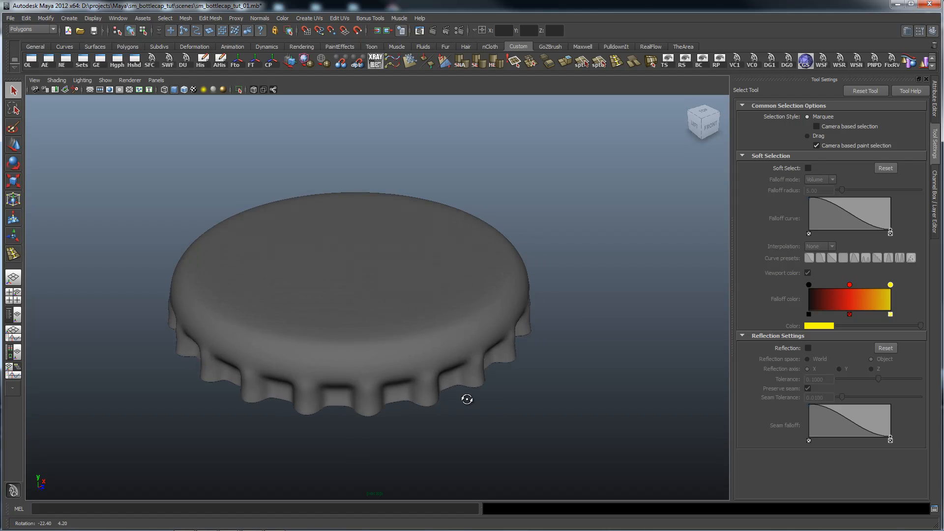
alt+middle_drag(468, 401, 489, 403)
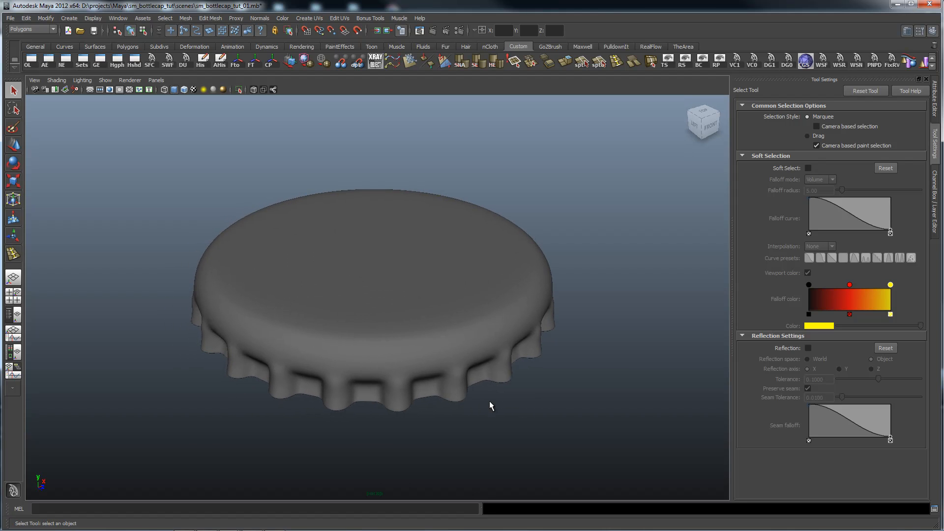
Select the cap, assign it a glossy material through the Hypershade, and clear the selection
click(541, 335)
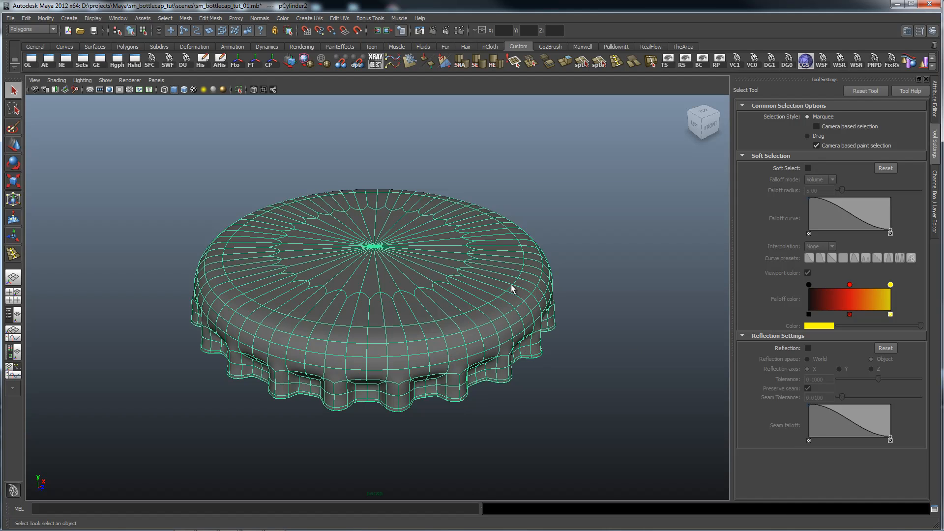
key(space)
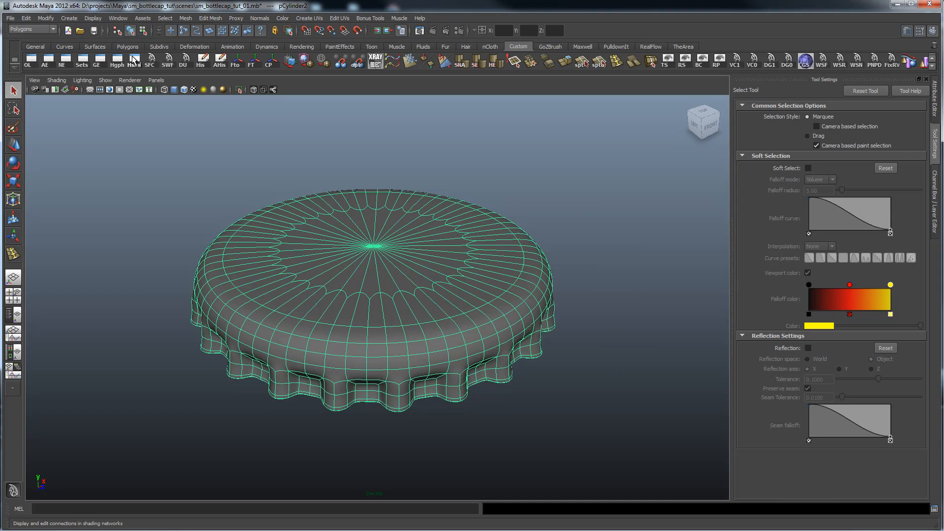
click(134, 59)
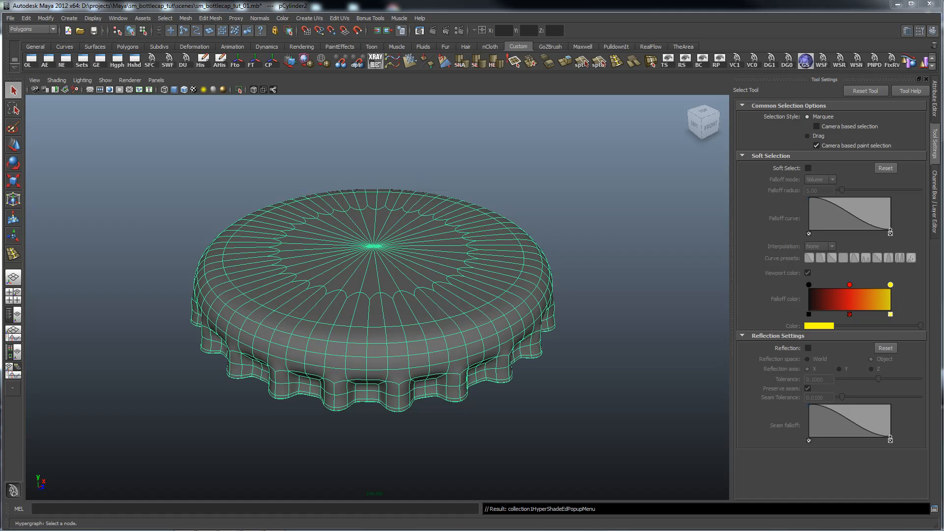
click(422, 328)
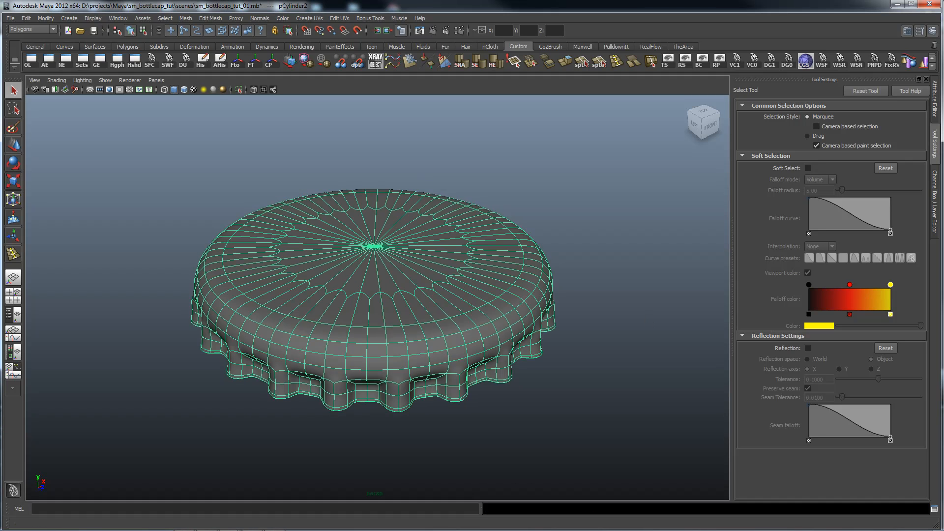
click(540, 199)
Inspect the glossy cap's highlights and teeth from several sides, selecting it to examine its smoothed wireframe
alt+drag(598, 340, 690, 320)
alt+drag(518, 356, 678, 376)
alt+drag(512, 373, 517, 392)
mouse_move(517, 391)
alt+middle_down()
mouse_move(544, 386)
mouse_move(532, 393)
alt+middle_up()
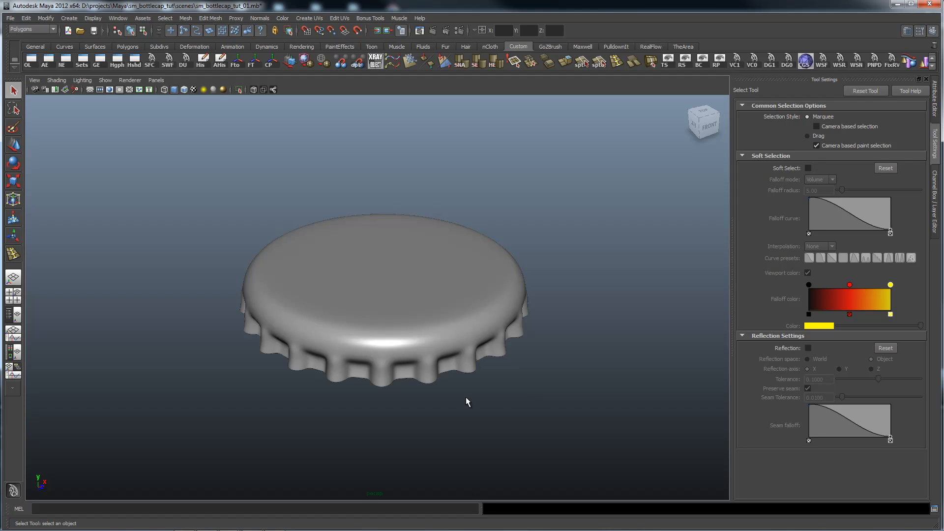
alt+drag(429, 385, 523, 397)
click(489, 382)
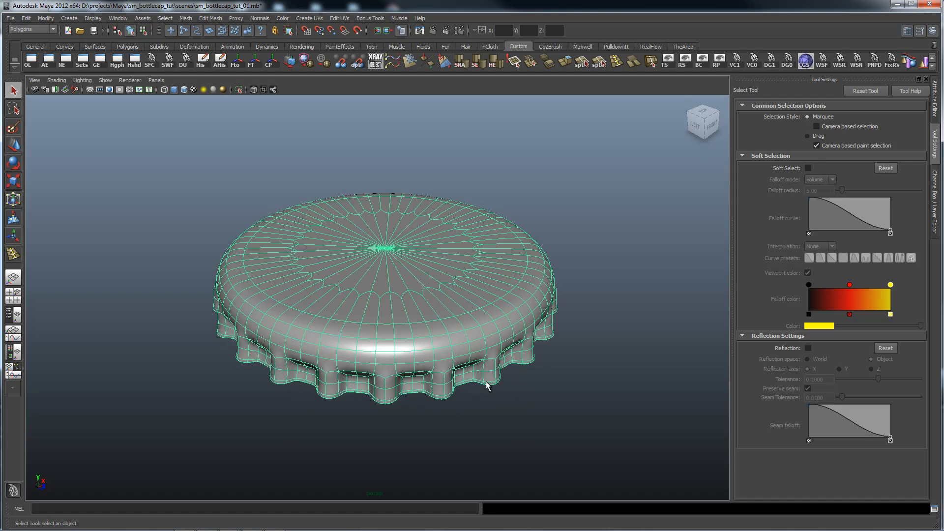
mouse_move(452, 414)
alt+mouse_down()
mouse_move(464, 398)
mouse_move(408, 409)
mouse_move(444, 417)
alt+mouse_up()
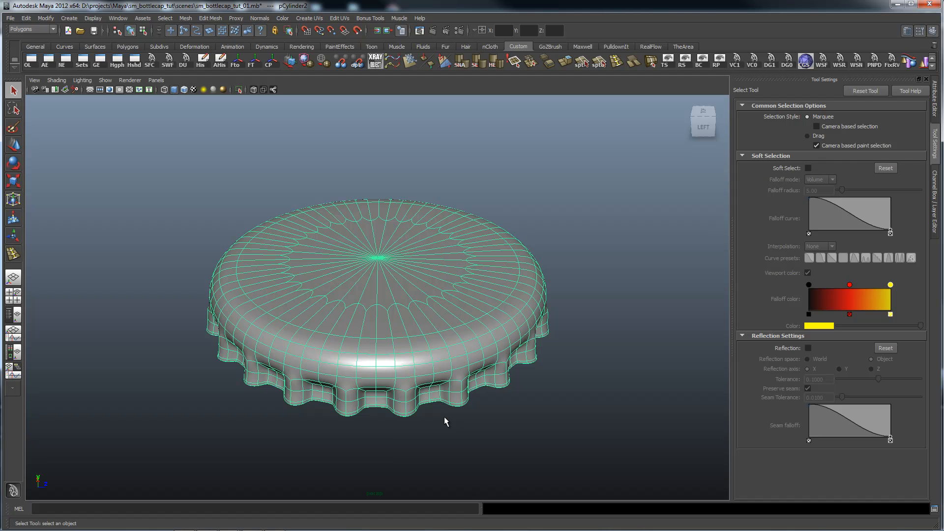